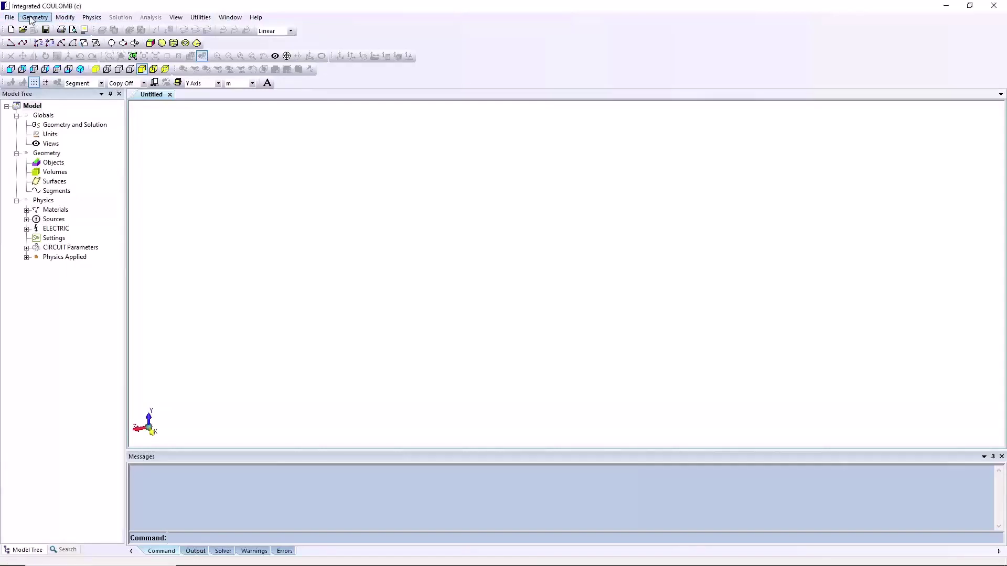
Step: Browse the Geometry menu, then bring up the File menu's CAD Import options
{"action": "left_click", "coordinate": [31, 18]}
{"action": "mouse_move", "coordinate": [44, 52]}
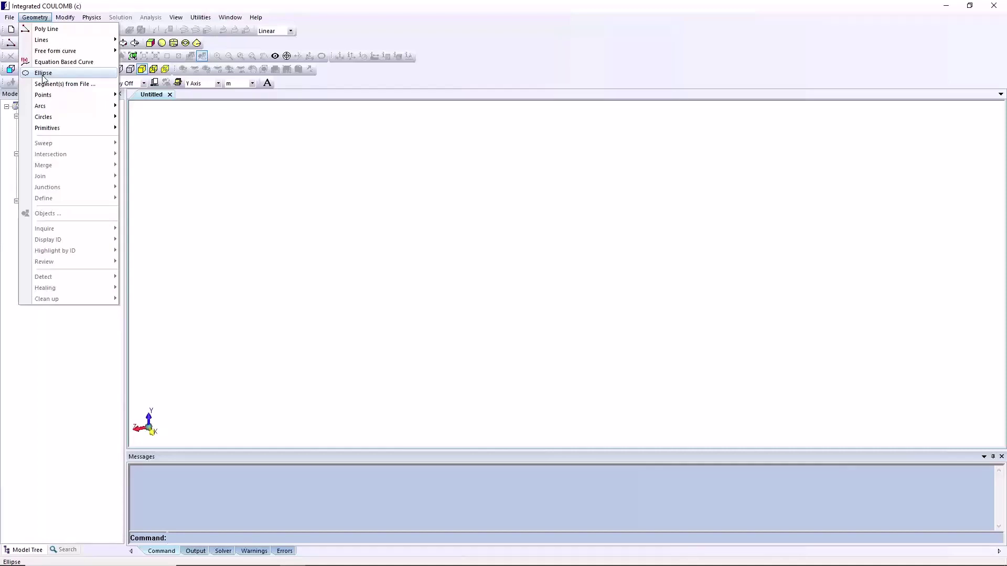
{"action": "left_click", "coordinate": [9, 17]}
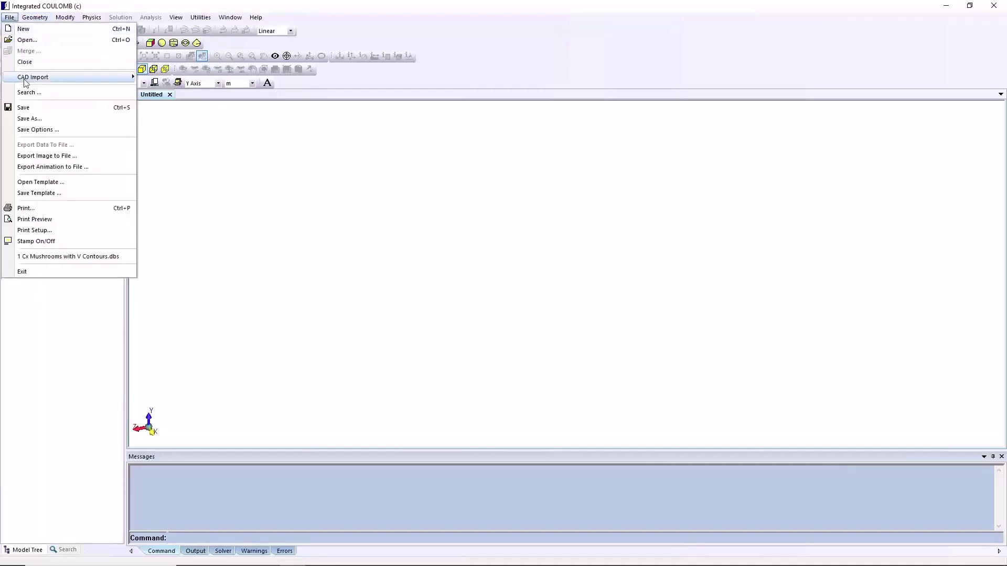
Step: Load Coulomb QuickStart - Sample 1.dbs from the QuickStart models folder
{"action": "mouse_move", "coordinate": [31, 78]}
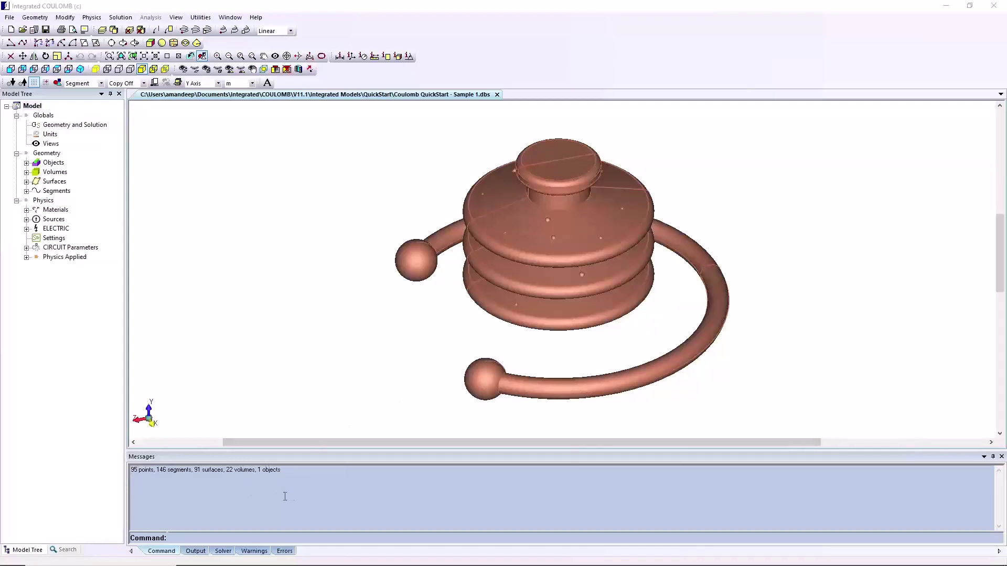
Step: In Units, set Length to cm, E-Field to kV/cm and Voltage to kV, then apply
{"action": "left_click", "coordinate": [49, 135]}
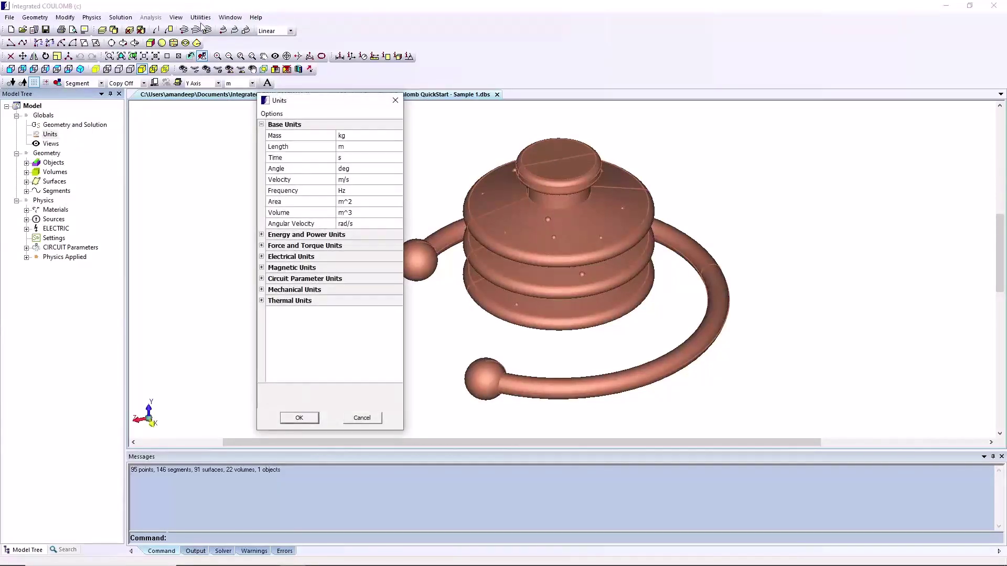
{"action": "left_click", "coordinate": [247, 137]}
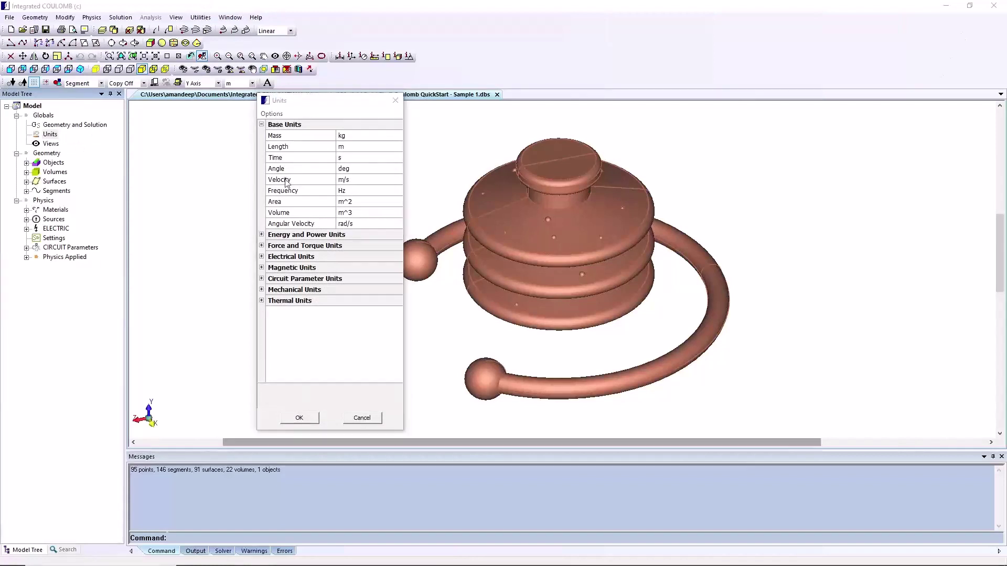
{"action": "left_click", "coordinate": [368, 148]}
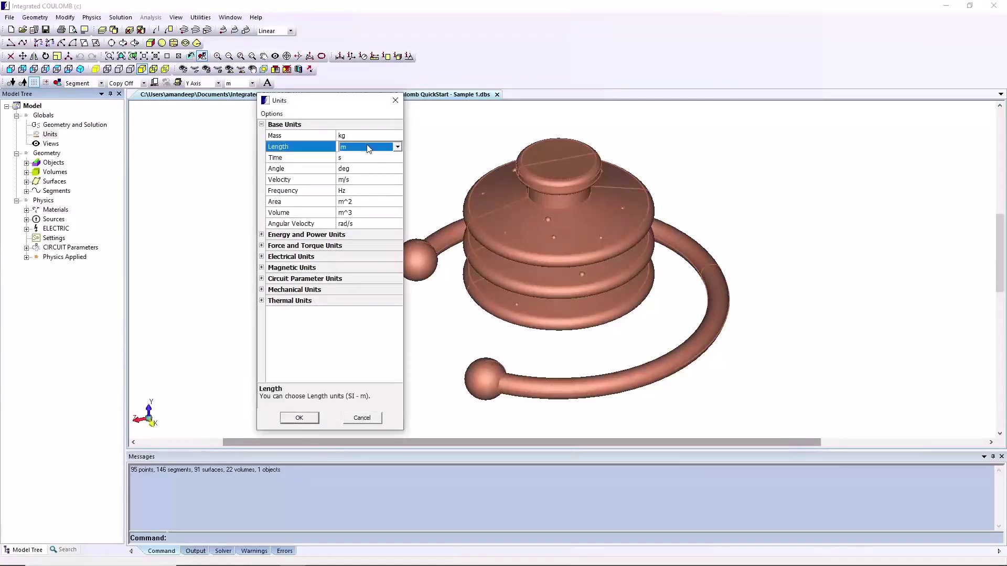
{"action": "left_click", "coordinate": [397, 147]}
{"action": "left_click", "coordinate": [369, 165]}
{"action": "left_click", "coordinate": [260, 257]}
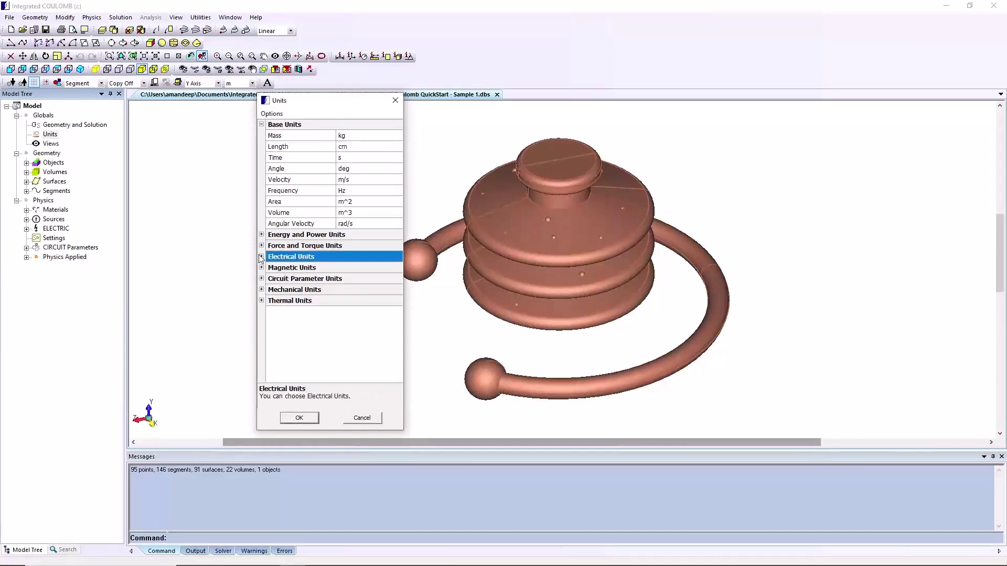
{"action": "left_click", "coordinate": [261, 258]}
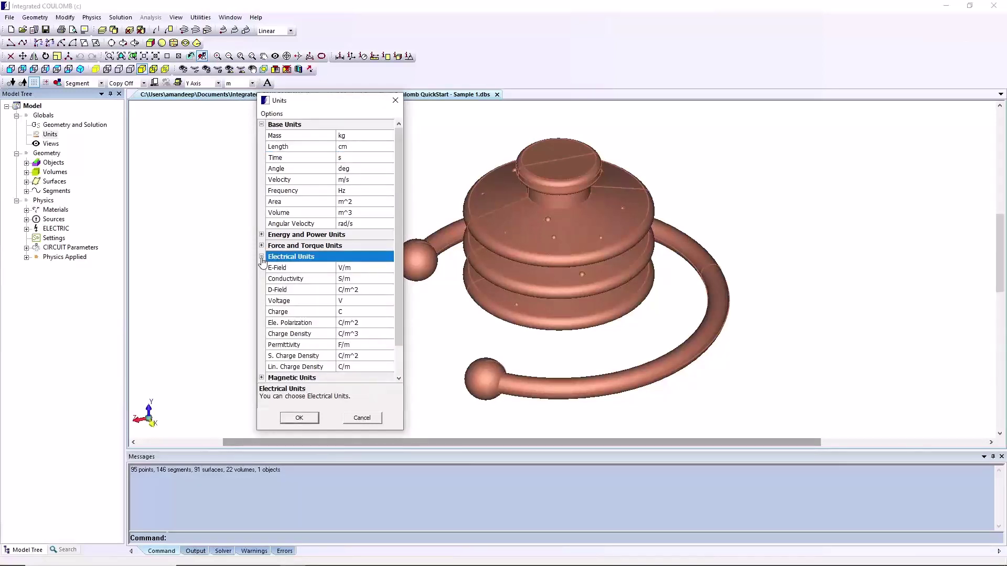
{"action": "left_click", "coordinate": [352, 269]}
{"action": "left_click", "coordinate": [388, 267]}
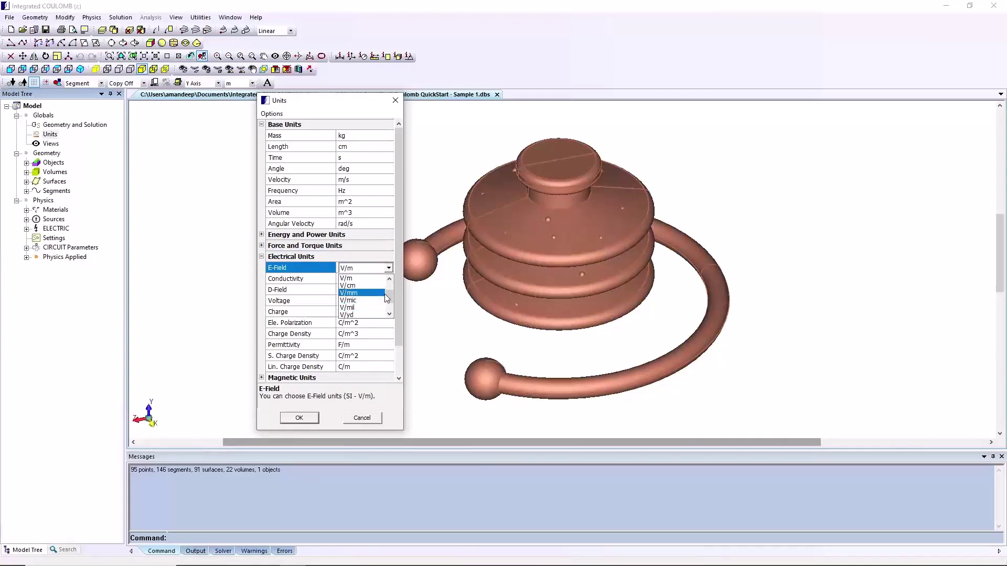
{"action": "scroll", "coordinate": [390, 291], "scroll_direction": "up", "scroll_amount": 2}
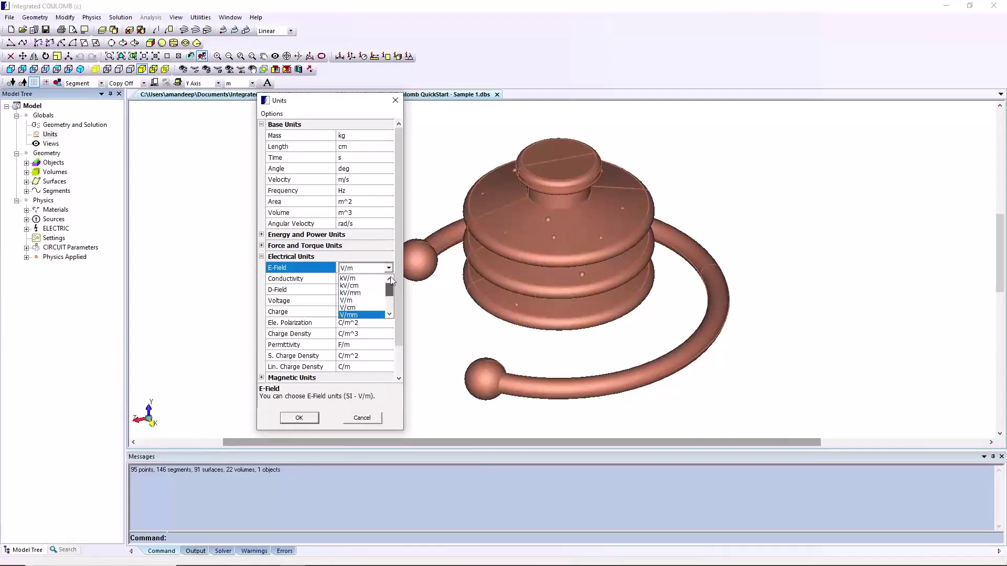
{"action": "left_click", "coordinate": [350, 278]}
{"action": "left_click", "coordinate": [364, 301]}
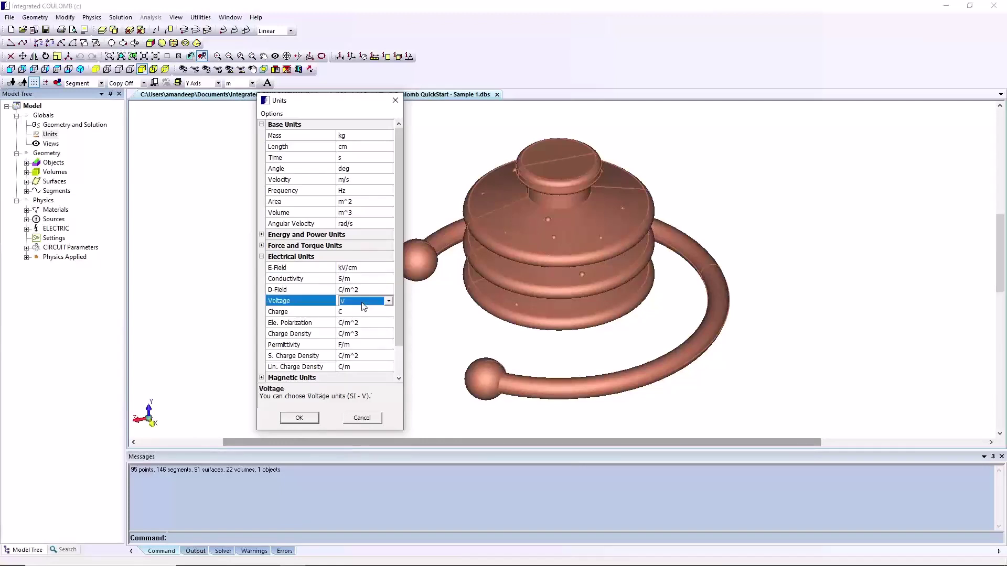
{"action": "left_click", "coordinate": [389, 301]}
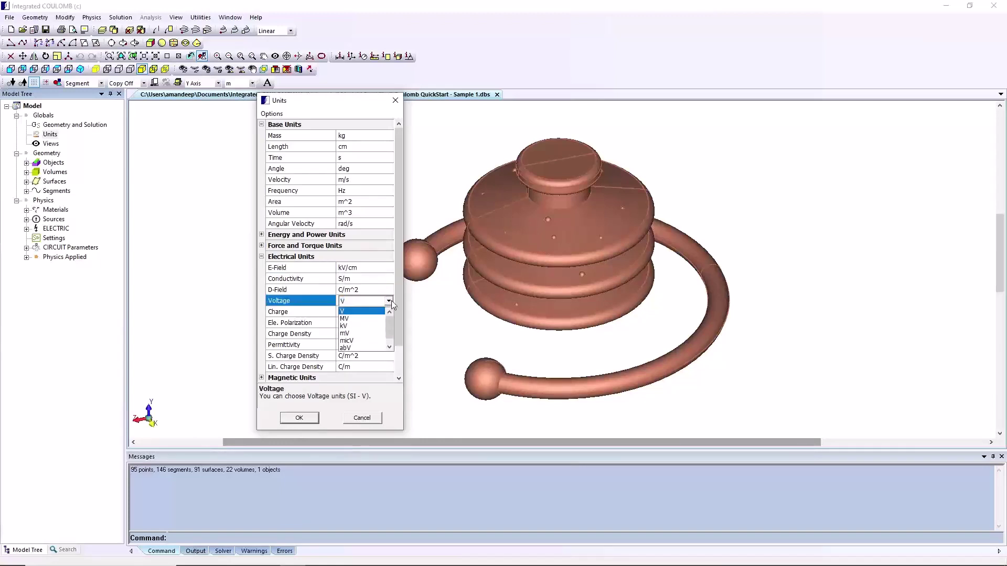
{"action": "left_click", "coordinate": [369, 326]}
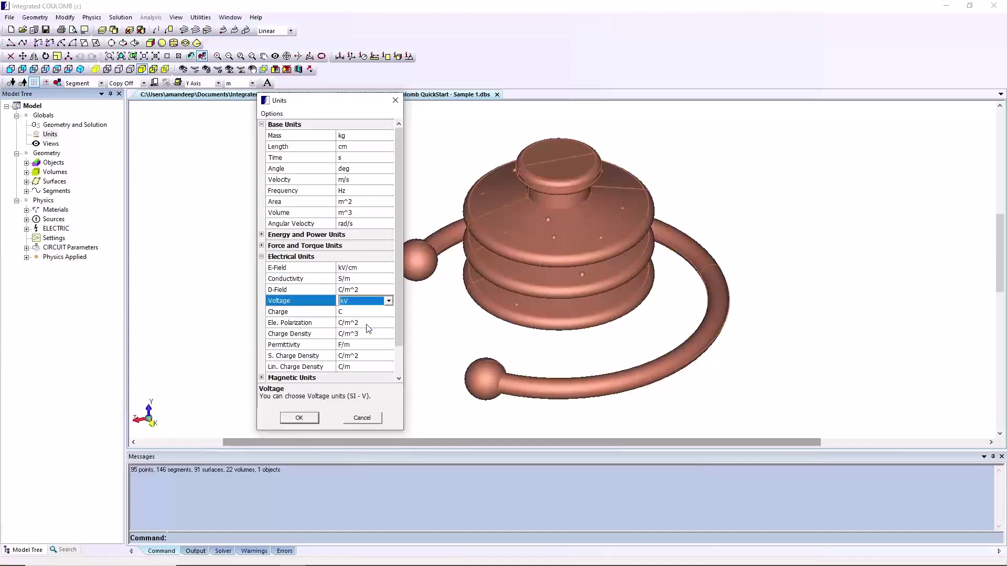
{"action": "left_click", "coordinate": [309, 421]}
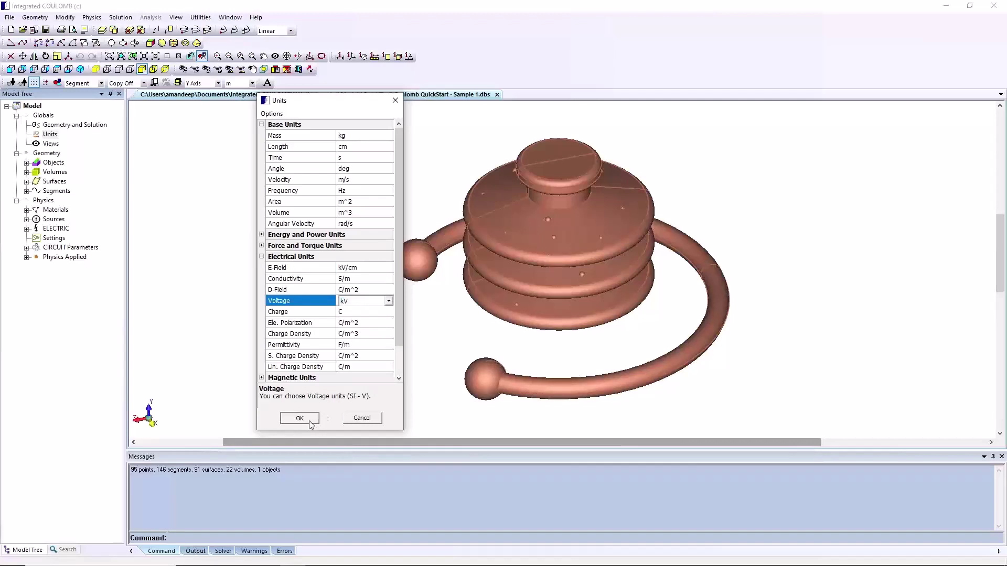
Step: From the Objects tree entry, open Add/Modify Object and create Object 1 through Object 5
{"action": "right_click", "coordinate": [54, 163]}
{"action": "left_click", "coordinate": [97, 169]}
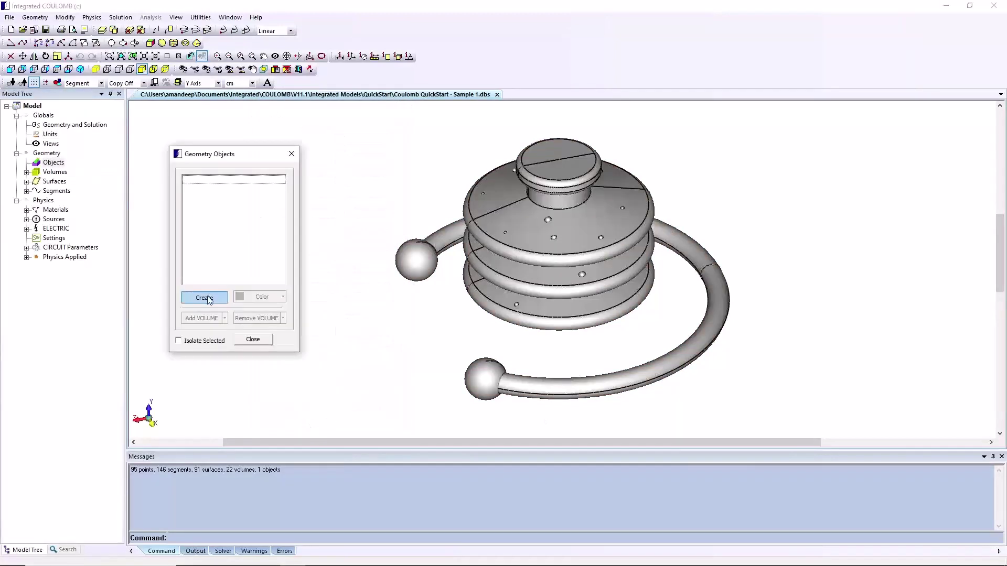
{"action": "left_click", "coordinate": [206, 297]}
{"action": "left_click", "coordinate": [207, 298]}
{"action": "left_click", "coordinate": [208, 299]}
{"action": "left_click", "coordinate": [208, 298]}
{"action": "left_click", "coordinate": [207, 298]}
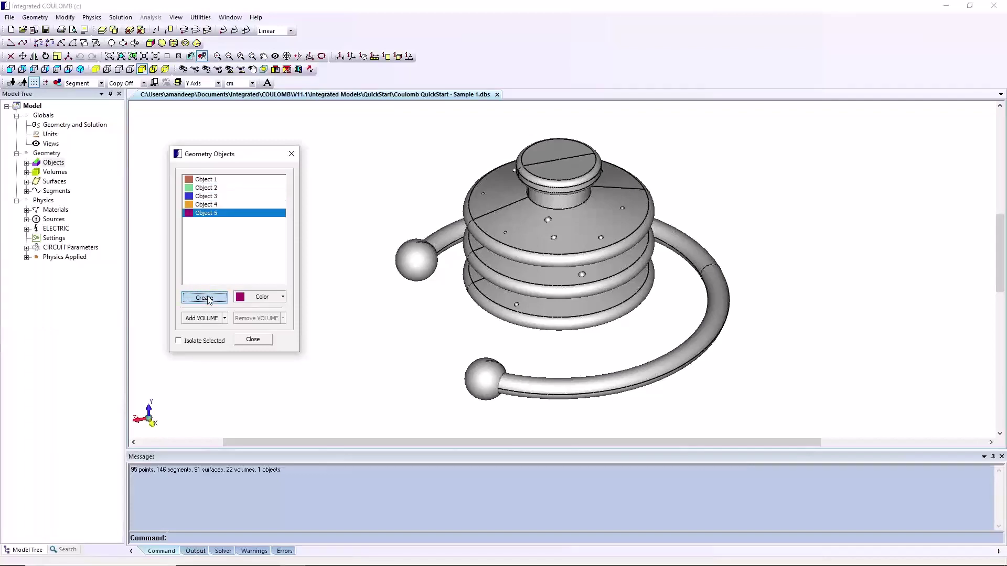
{"action": "left_click", "coordinate": [343, 284]}
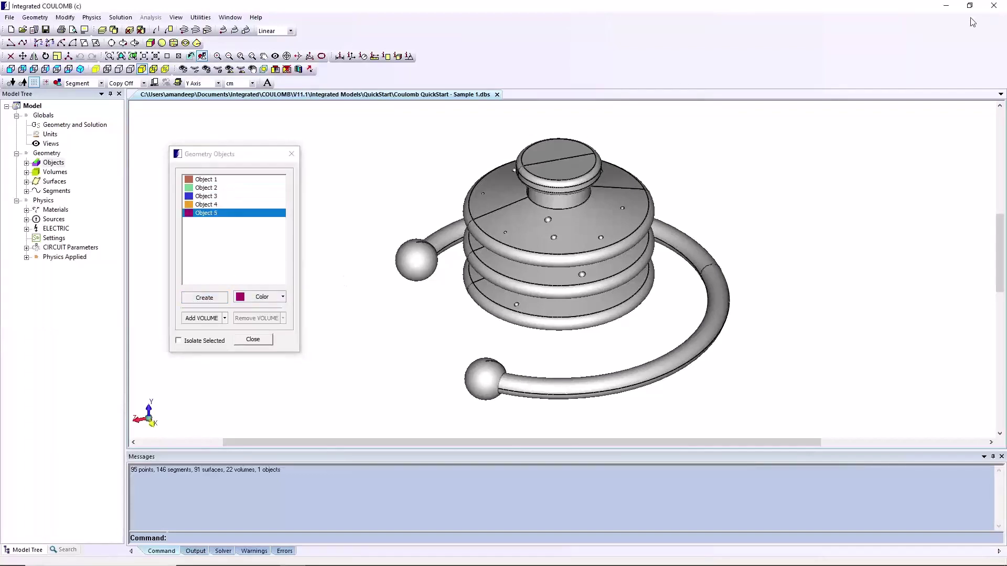
{"action": "left_click", "coordinate": [961, 74]}
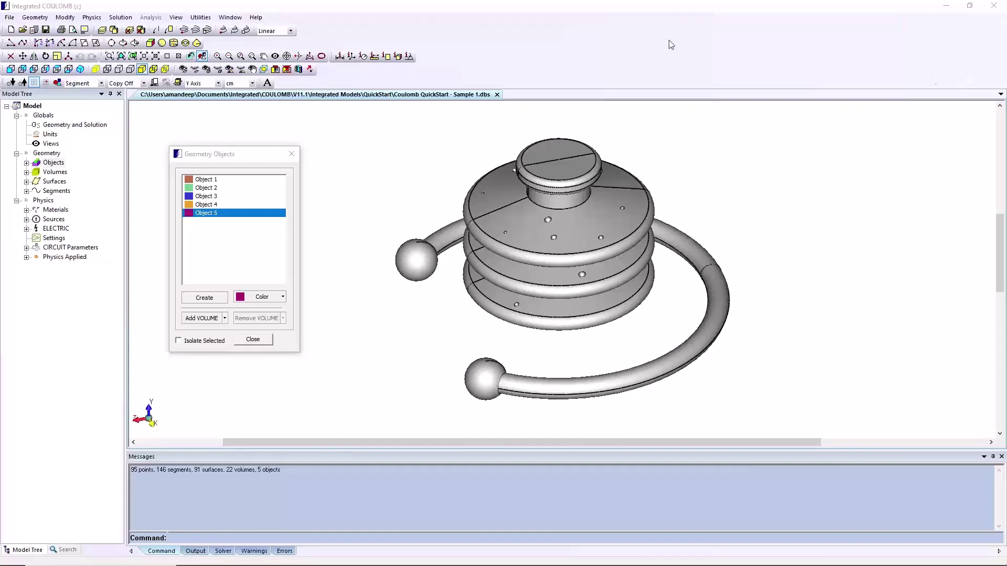
Step: Rename Object 1 to 'Ground' and Object 2 to 'High Voltage'
{"action": "left_click", "coordinate": [212, 207]}
{"action": "right_click", "coordinate": [218, 180]}
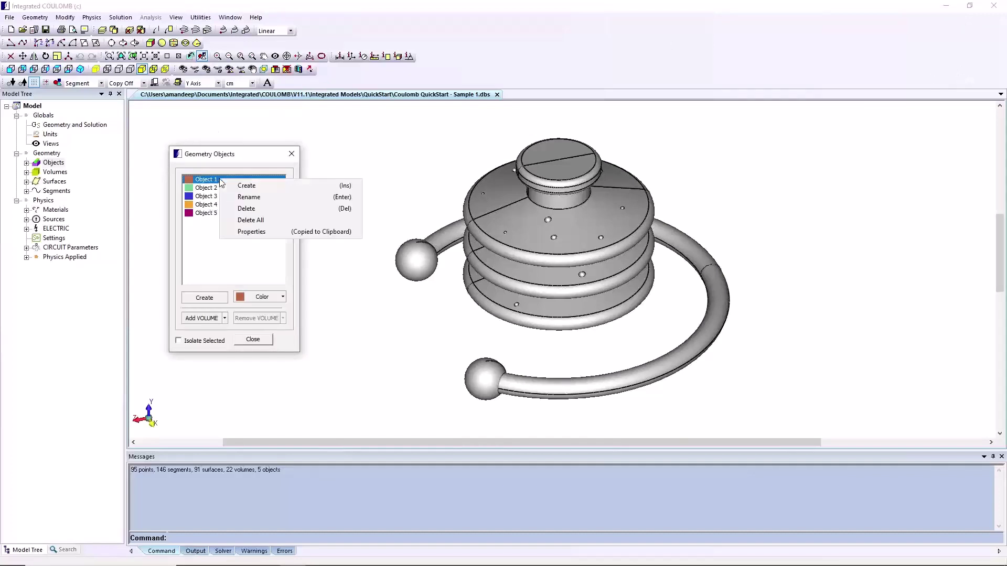
{"action": "left_click", "coordinate": [250, 197]}
{"action": "type", "text": "Ground"}
{"action": "left_click", "coordinate": [223, 266]}
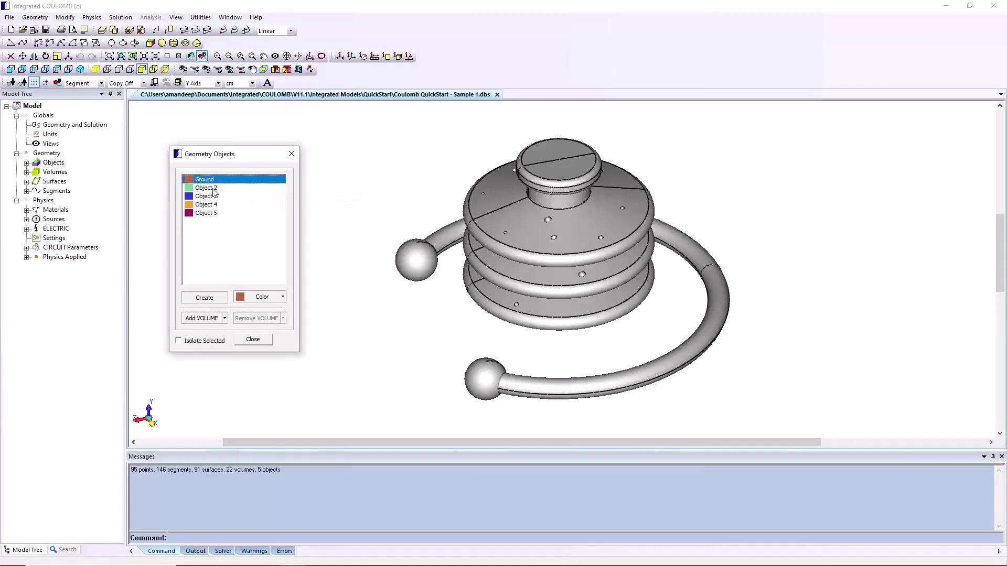
{"action": "right_click", "coordinate": [216, 188]}
{"action": "left_click", "coordinate": [241, 205]}
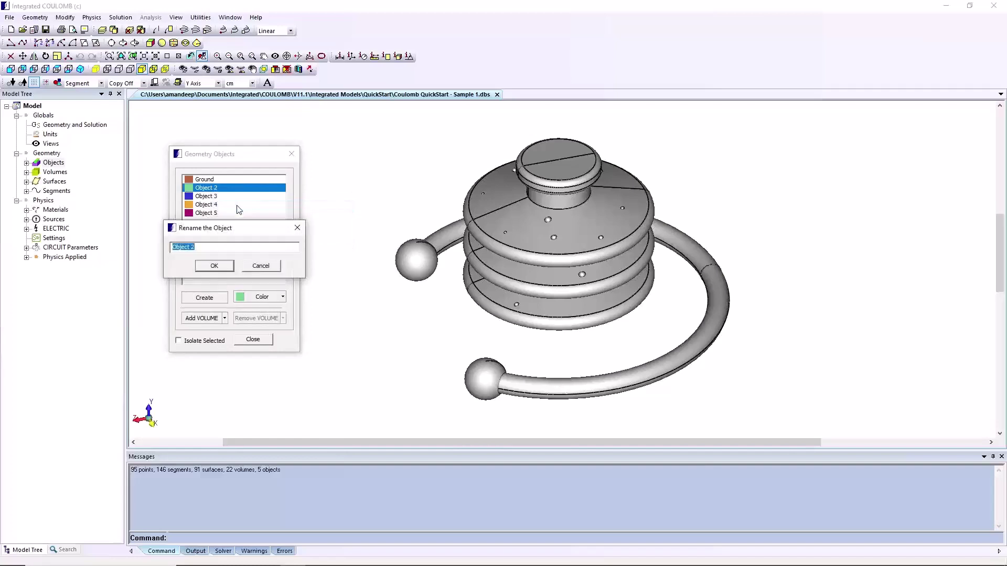
{"action": "type", "text": "High Voltage"}
{"action": "left_click", "coordinate": [215, 268]}
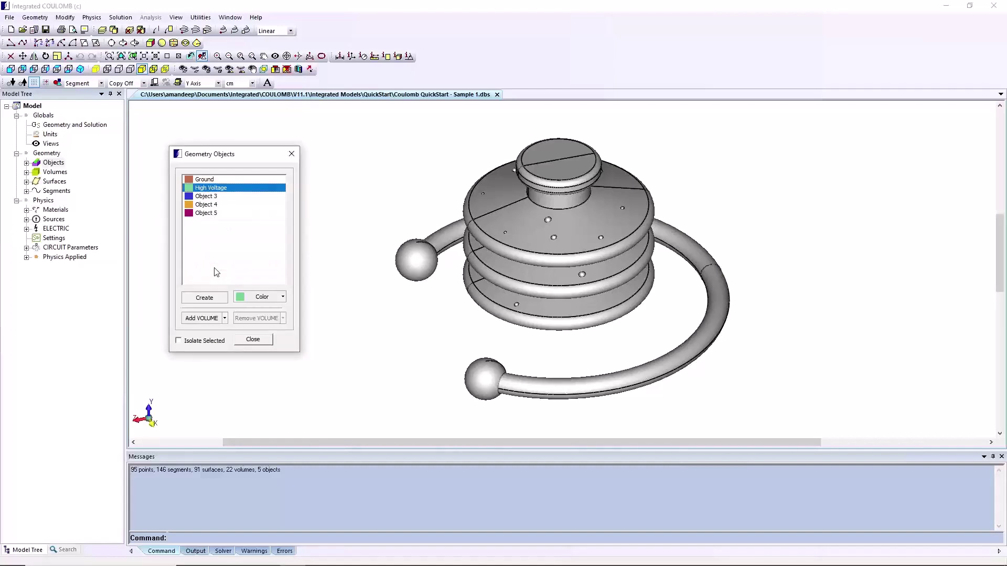
Step: Rename Objects 3, 4 and 5 to 'Insulator', 'Ring' and 'Droplets'
{"action": "double_click", "coordinate": [206, 196]}
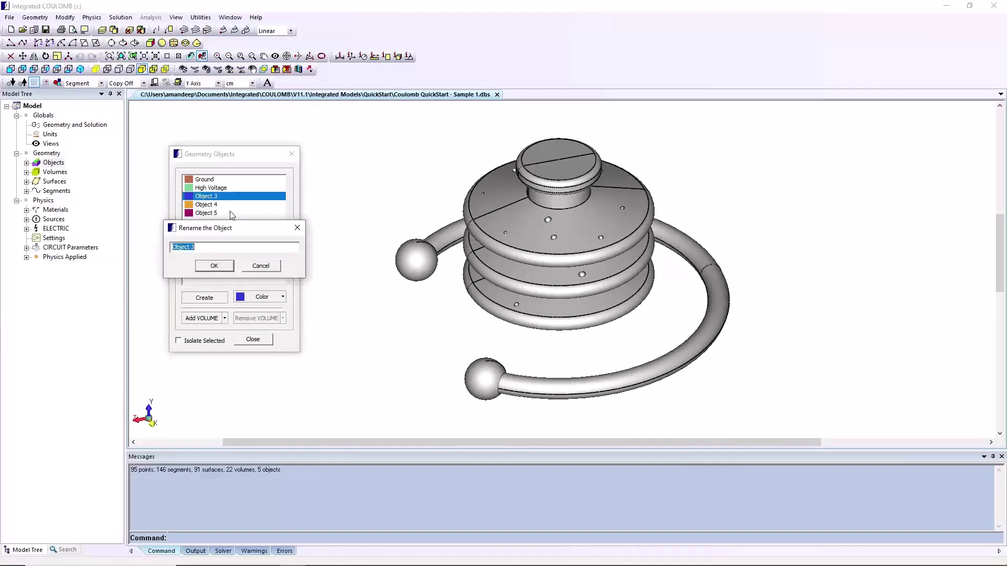
{"action": "type", "text": "Insulator"}
{"action": "left_click", "coordinate": [215, 266]}
{"action": "double_click", "coordinate": [209, 204]}
{"action": "type", "text": "Ring"}
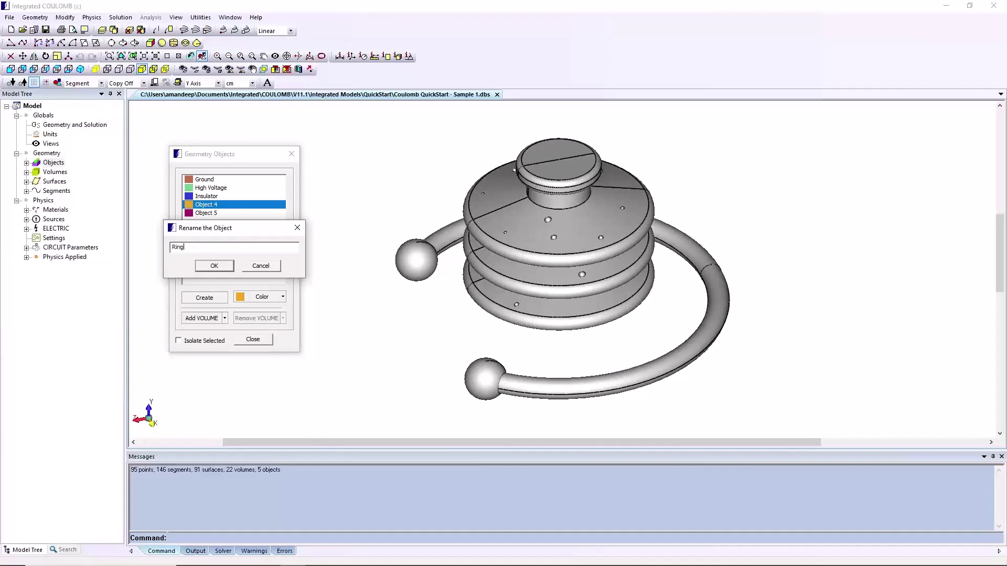
{"action": "left_click", "coordinate": [214, 266]}
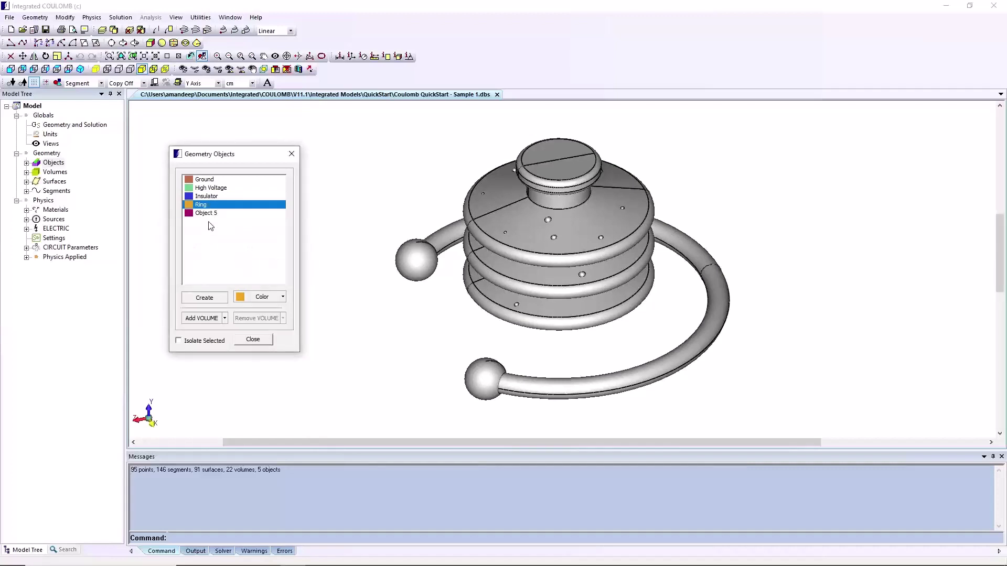
{"action": "double_click", "coordinate": [209, 213]}
{"action": "type", "text": "Drop"}
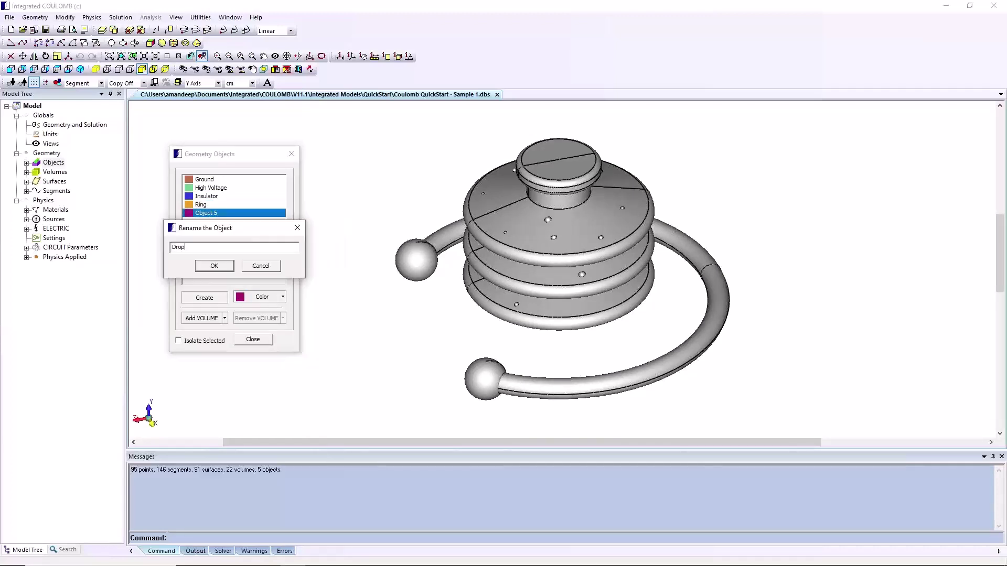
{"action": "type", "text": "lets"}
{"action": "left_click", "coordinate": [214, 266]}
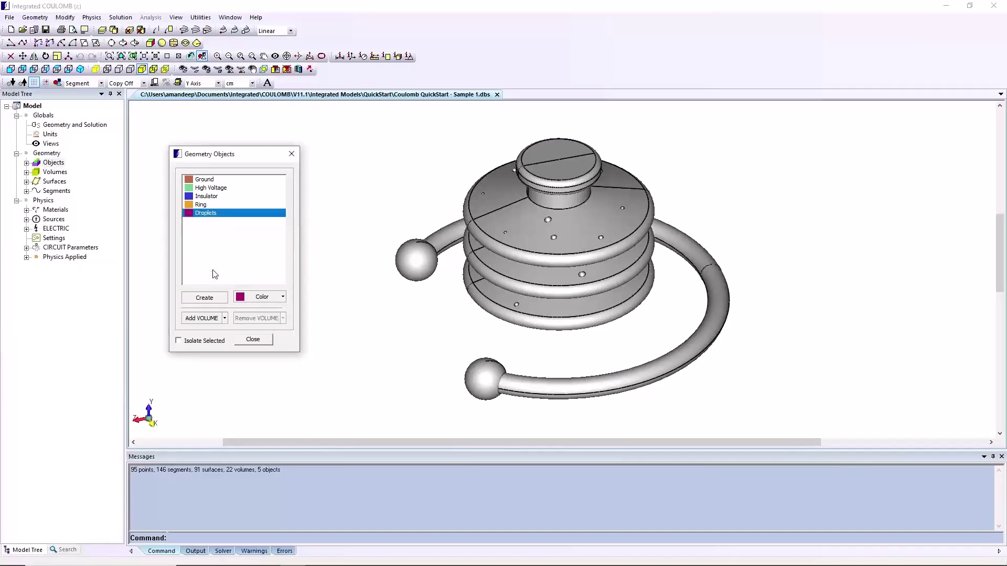
Step: Set picking to whole volumes and choose Add VOLUME for the Ground object
{"action": "left_click", "coordinate": [101, 82]}
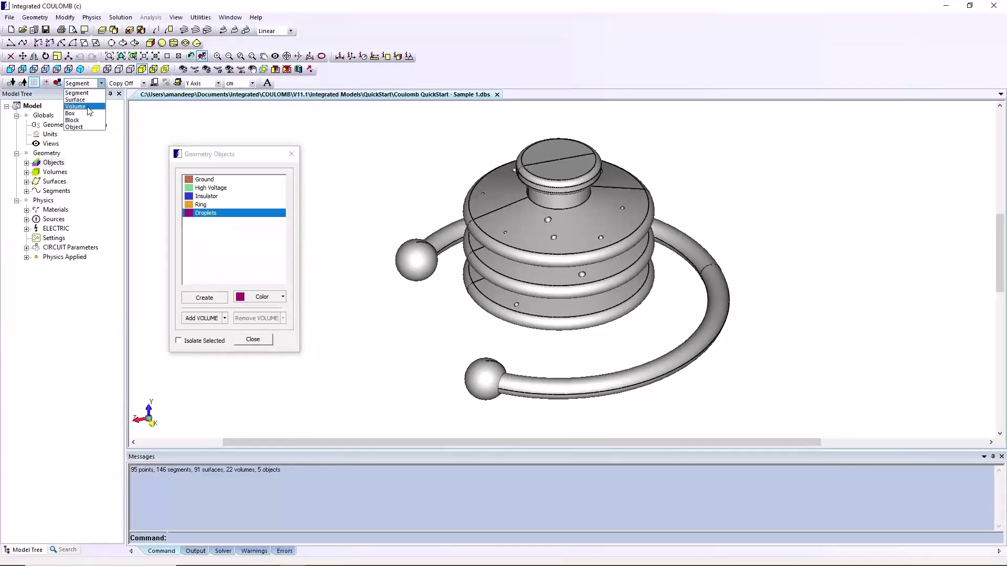
{"action": "left_click", "coordinate": [89, 108]}
{"action": "left_click", "coordinate": [205, 179]}
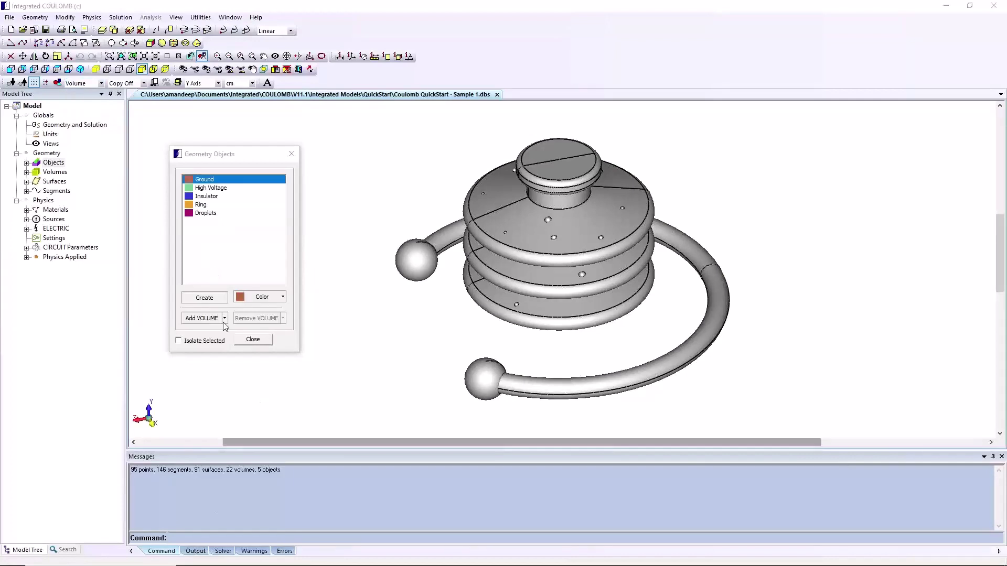
{"action": "left_click", "coordinate": [224, 319]}
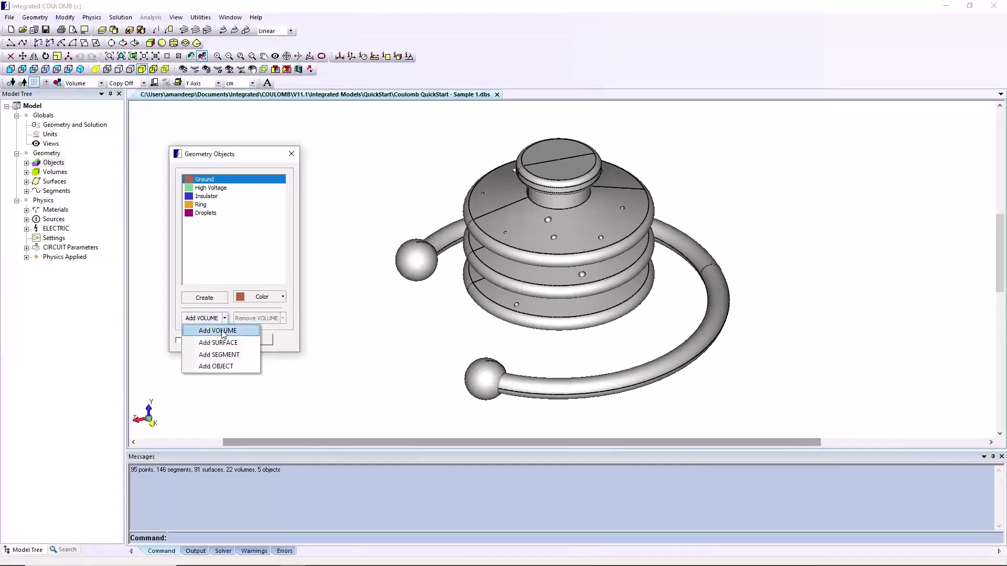
{"action": "left_click", "coordinate": [225, 330]}
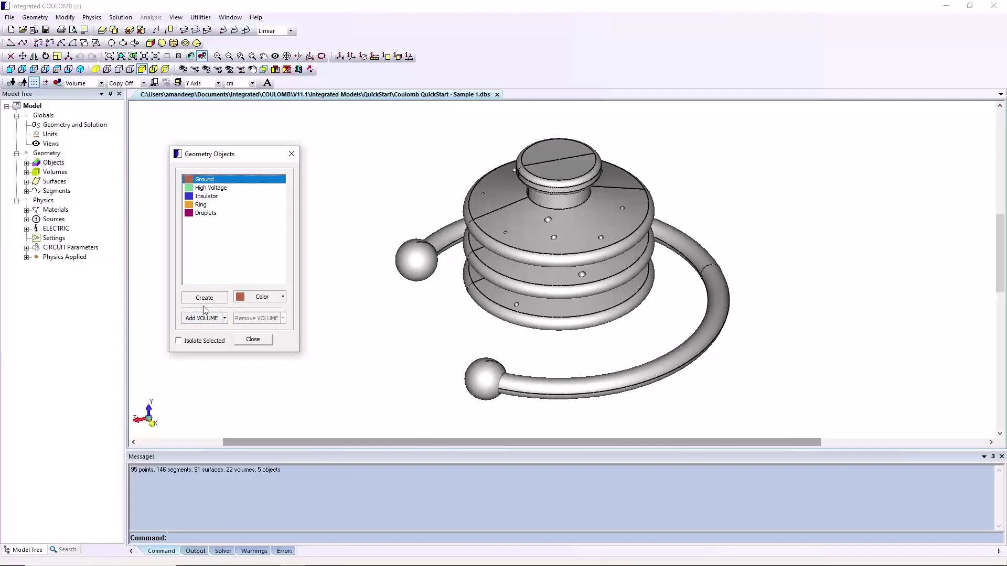
Step: Assign the top cap volume to Ground and the bottom base volume to High Voltage
{"action": "left_click", "coordinate": [198, 318]}
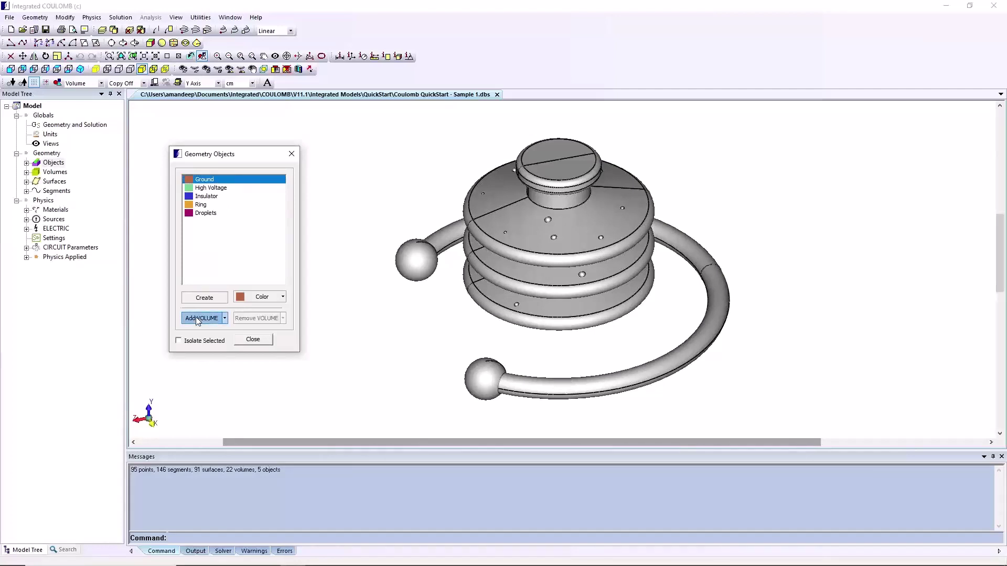
{"action": "left_click", "coordinate": [574, 177]}
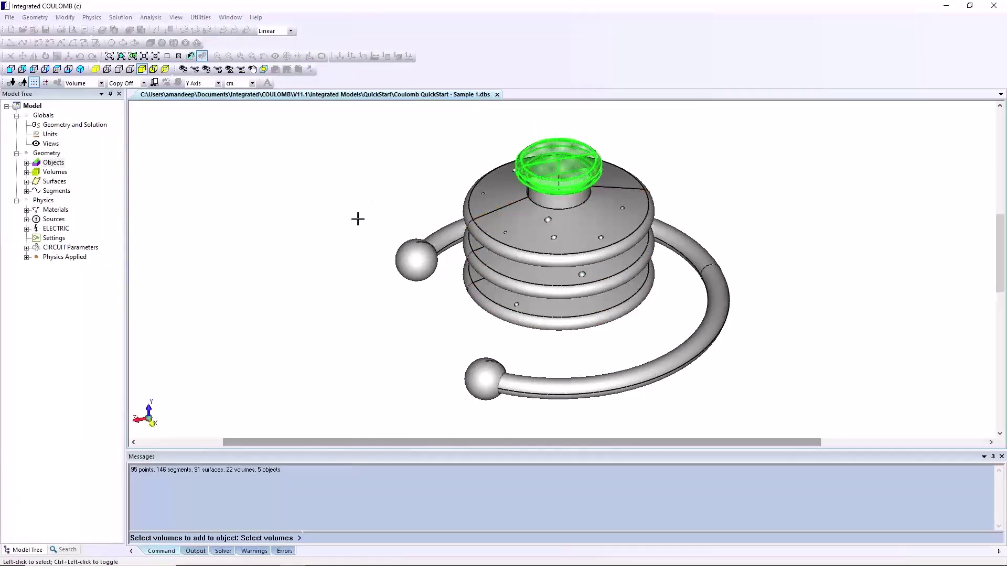
{"action": "right_click", "coordinate": [358, 219]}
{"action": "left_click", "coordinate": [205, 188]}
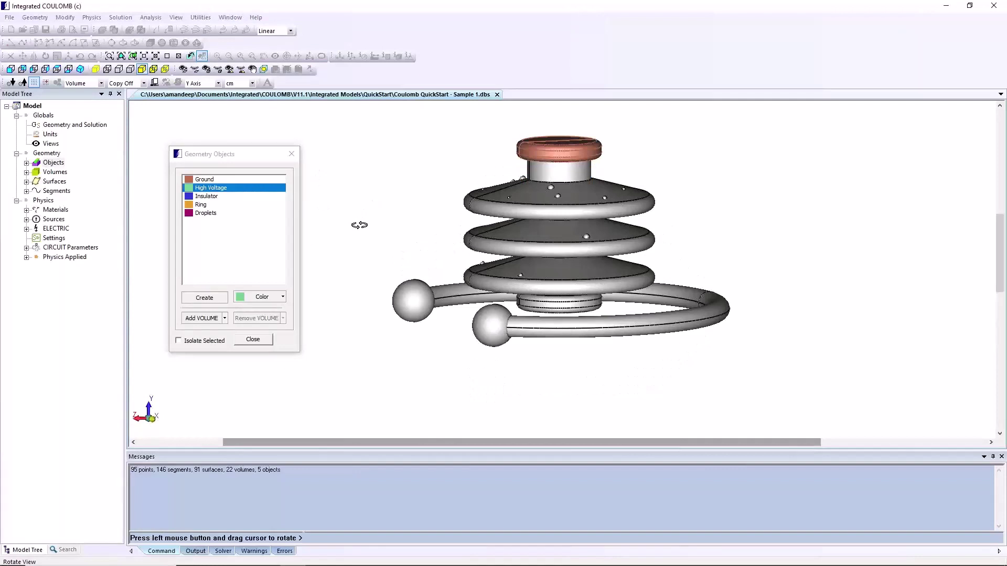
{"action": "right_click", "coordinate": [356, 220]}
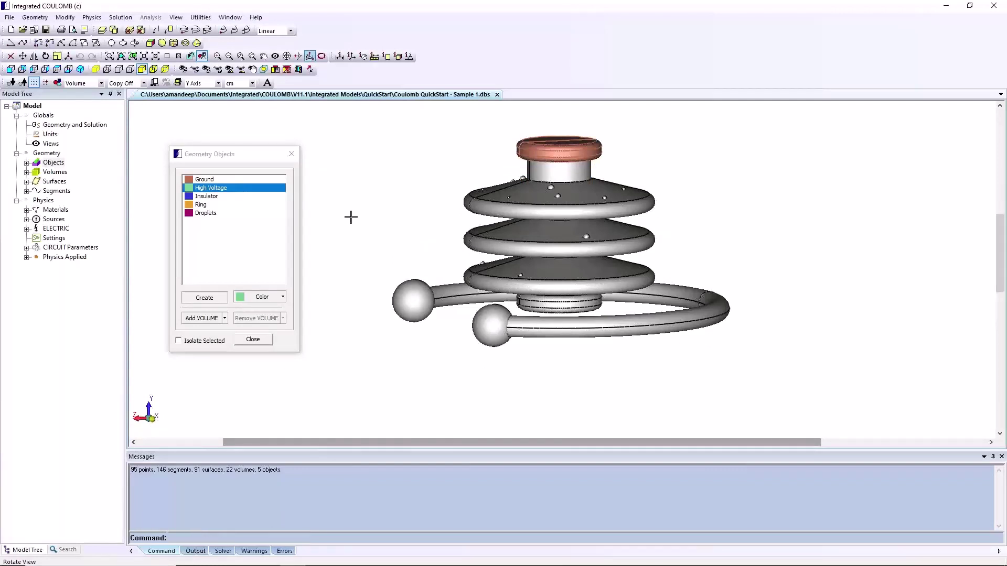
{"action": "left_click", "coordinate": [200, 319]}
{"action": "left_click", "coordinate": [577, 304]}
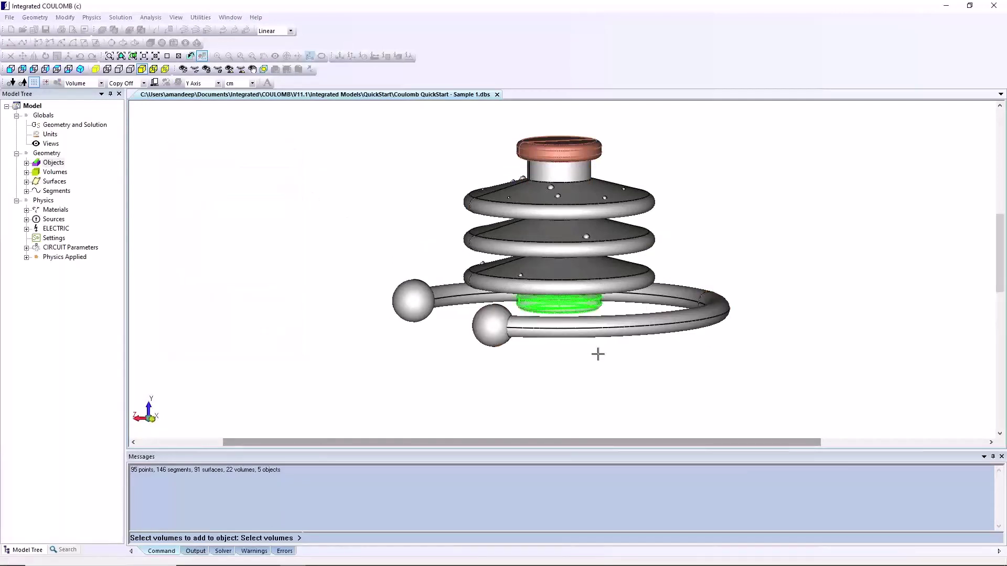
{"action": "right_click", "coordinate": [710, 395]}
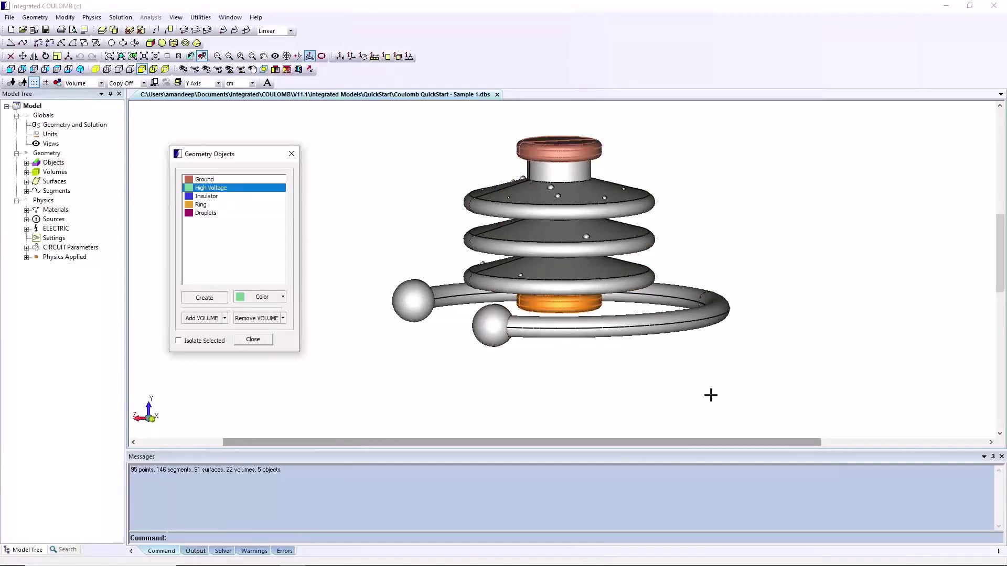
Step: Assign the disc volumes to Insulator and the ring ball and tube to Ring
{"action": "left_click", "coordinate": [200, 197]}
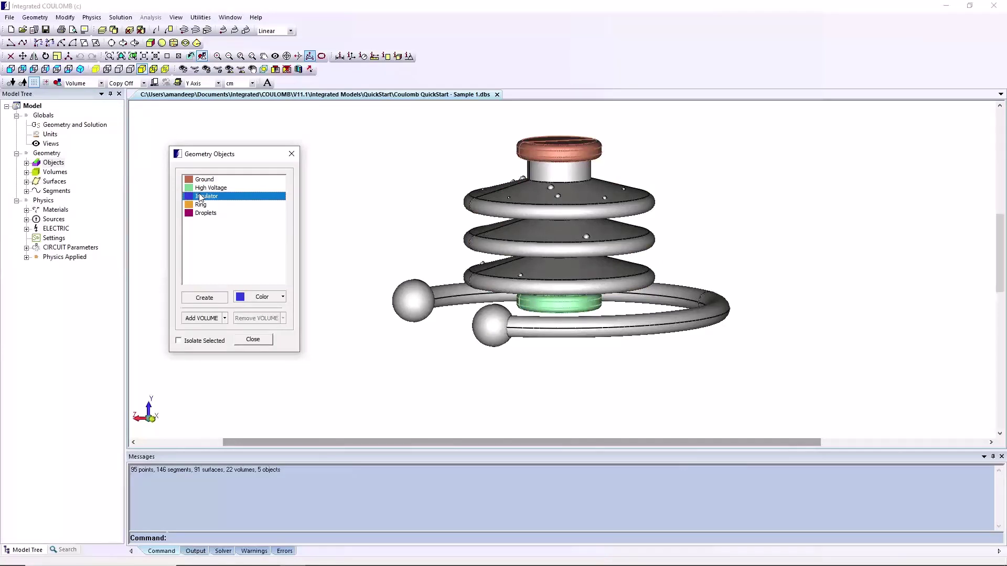
{"action": "left_click", "coordinate": [199, 318]}
{"action": "left_click", "coordinate": [491, 192]}
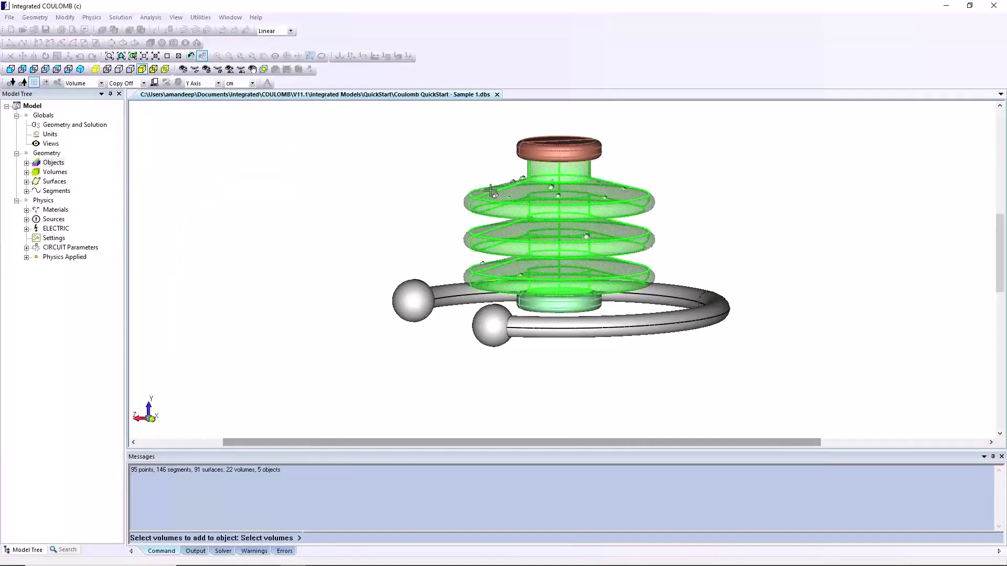
{"action": "right_click", "coordinate": [794, 267]}
{"action": "left_click", "coordinate": [200, 204]}
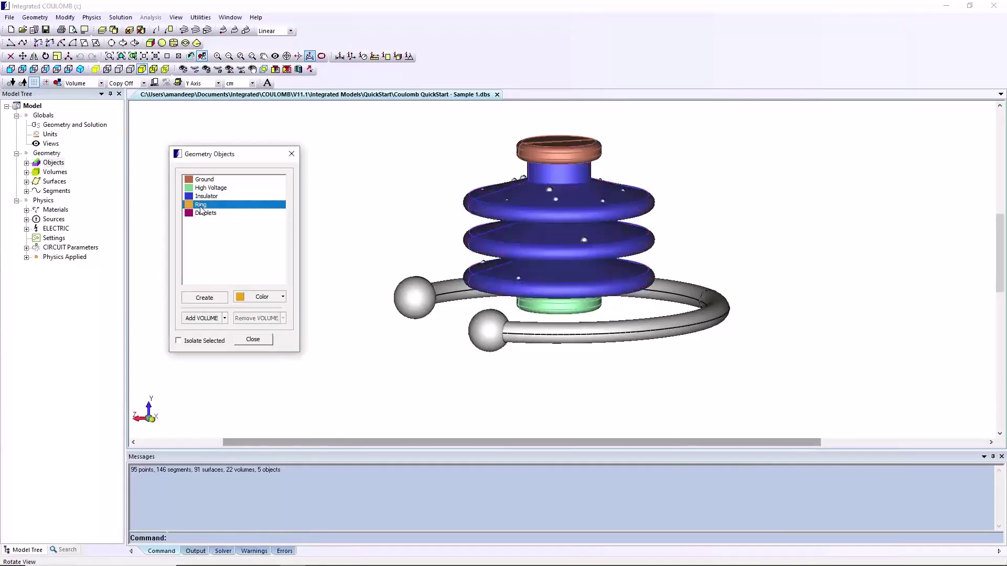
{"action": "left_click", "coordinate": [202, 318]}
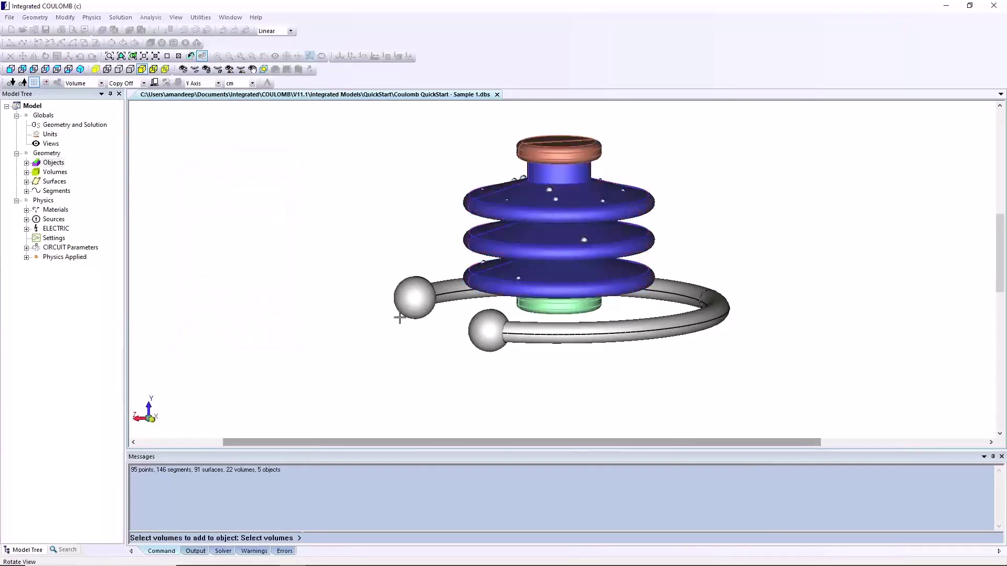
{"action": "left_click", "coordinate": [420, 302]}
{"action": "left_click", "coordinate": [650, 332]}
{"action": "right_click", "coordinate": [803, 342]}
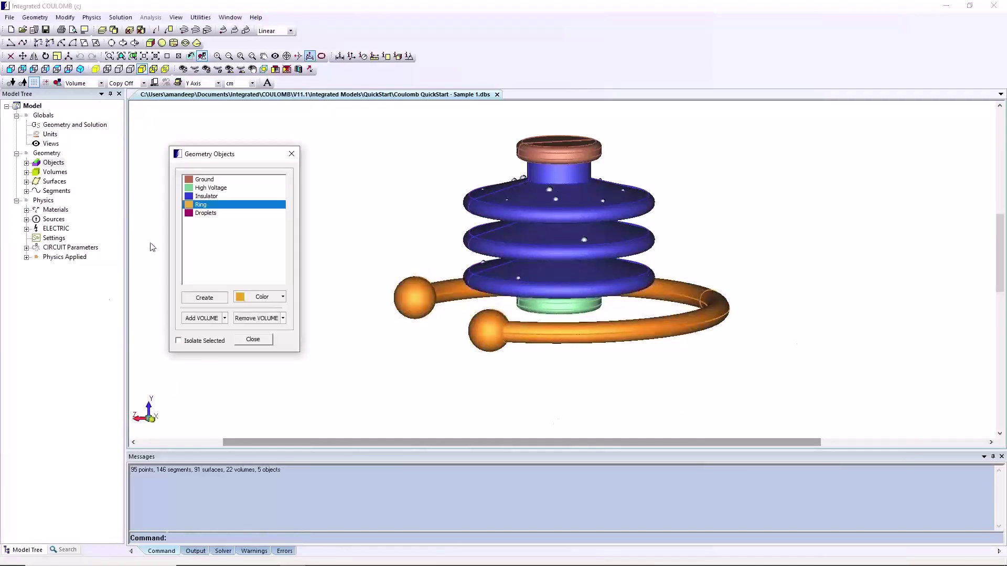
{"action": "left_click", "coordinate": [212, 215]}
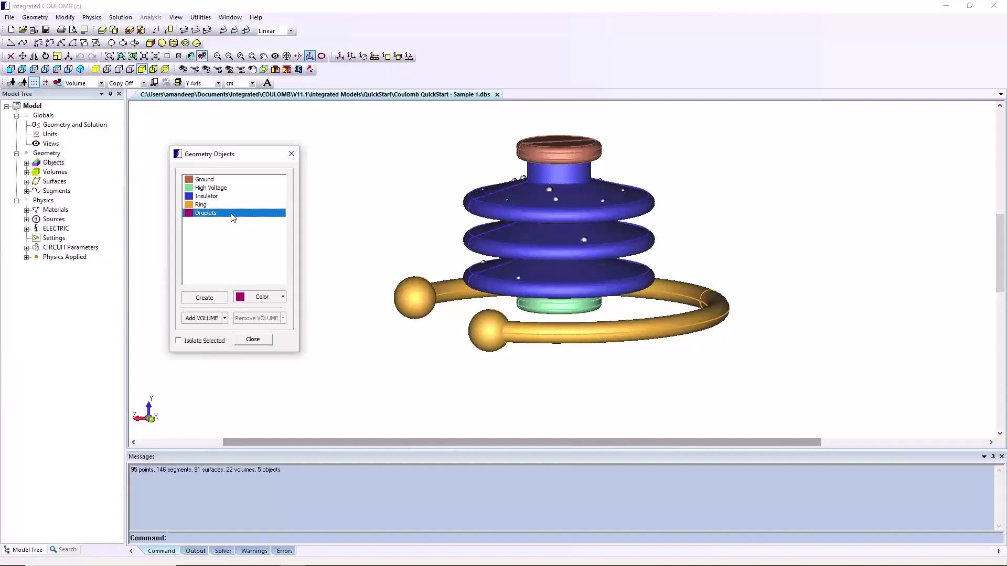
Step: Switch selection to Box mode and begin boxing volumes into Droplets
{"action": "left_click", "coordinate": [101, 84]}
{"action": "left_click", "coordinate": [104, 126]}
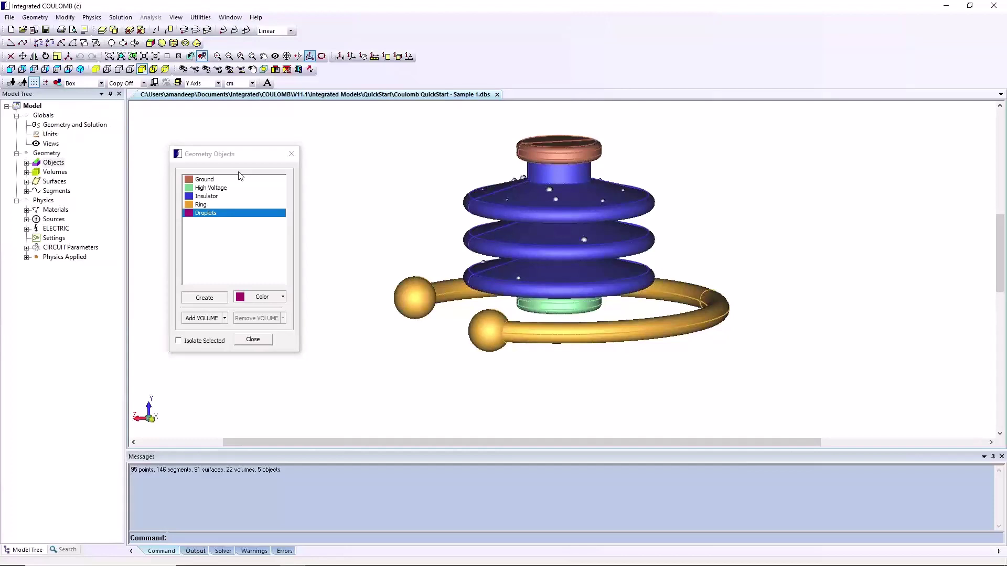
{"action": "left_click", "coordinate": [202, 318]}
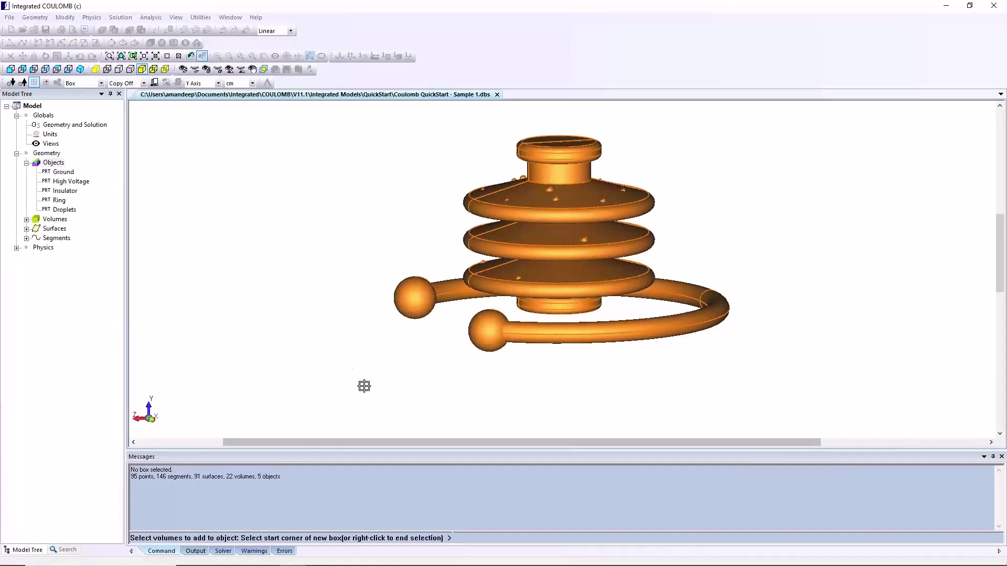
{"action": "left_click", "coordinate": [363, 386]}
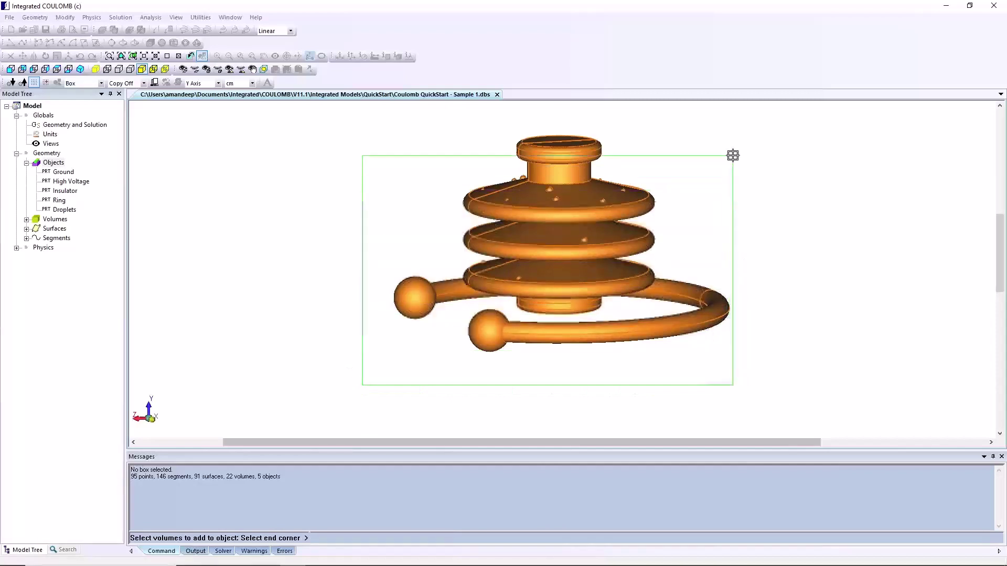
Step: Box the whole model into Droplets, then remove the cap, column, discs, base and rings
{"action": "left_click", "coordinate": [739, 111]}
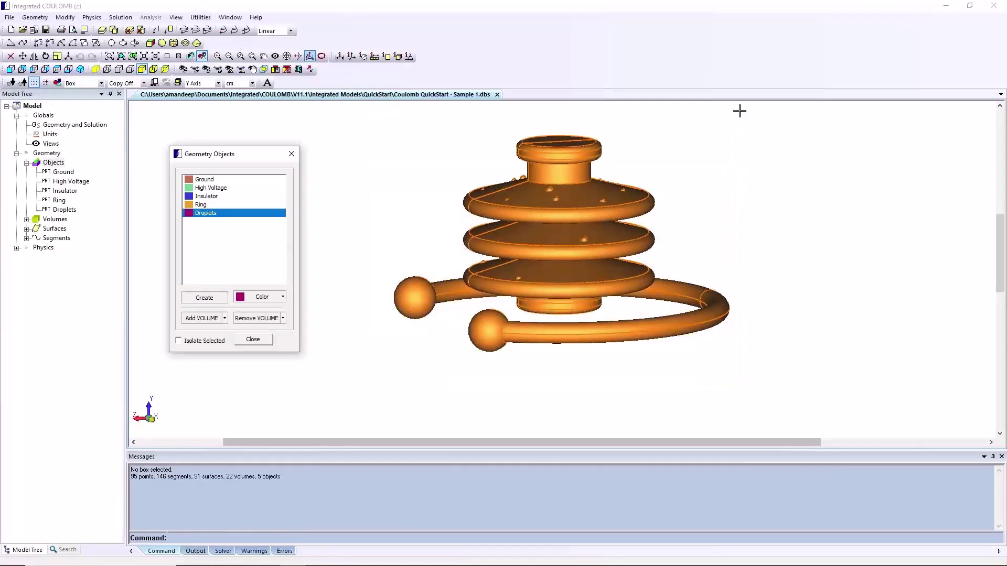
{"action": "left_click", "coordinate": [207, 215]}
{"action": "left_click", "coordinate": [251, 320]}
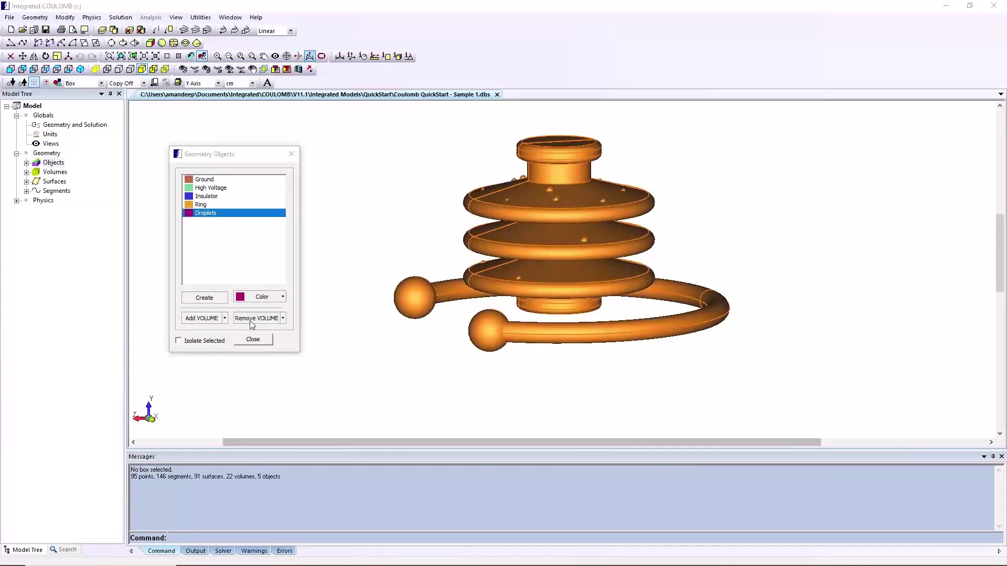
{"action": "left_click", "coordinate": [252, 323]}
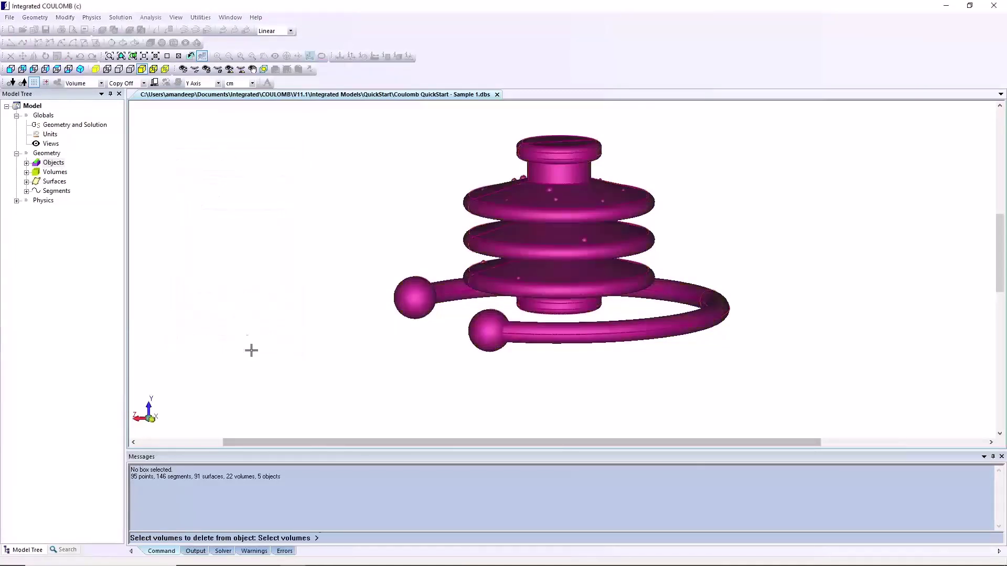
{"action": "left_click", "coordinate": [561, 156]}
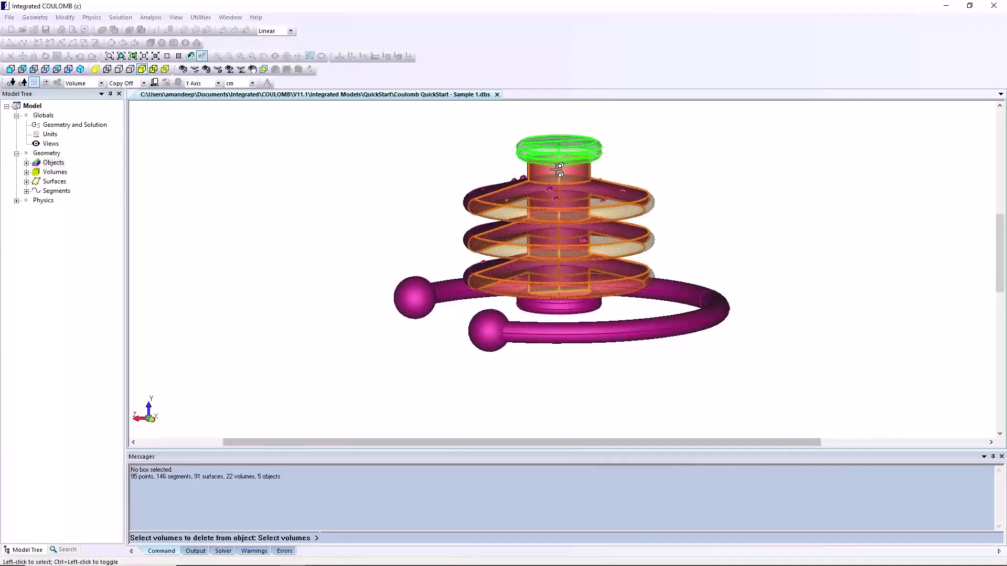
{"action": "left_click", "coordinate": [558, 171]}
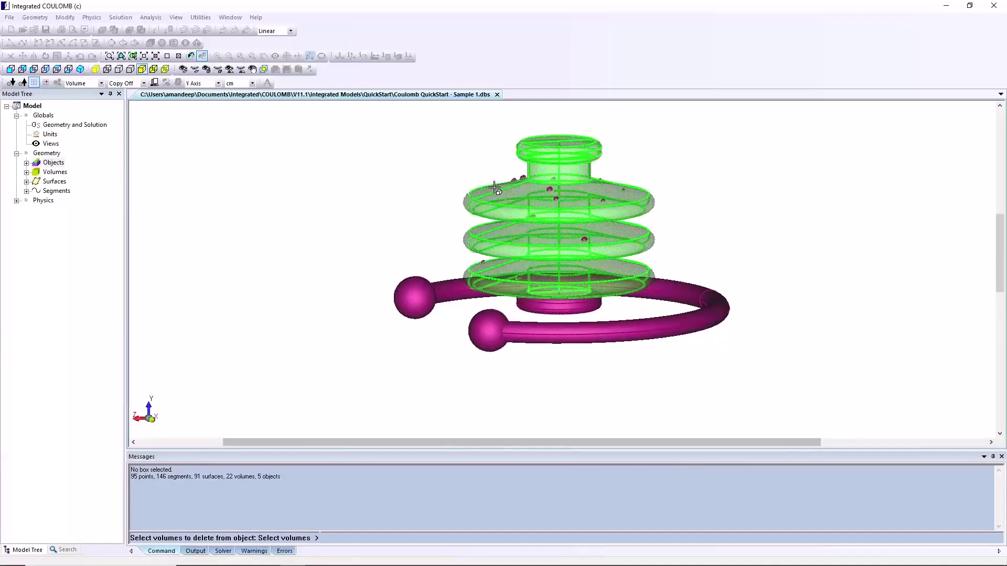
{"action": "left_click", "coordinate": [532, 311]}
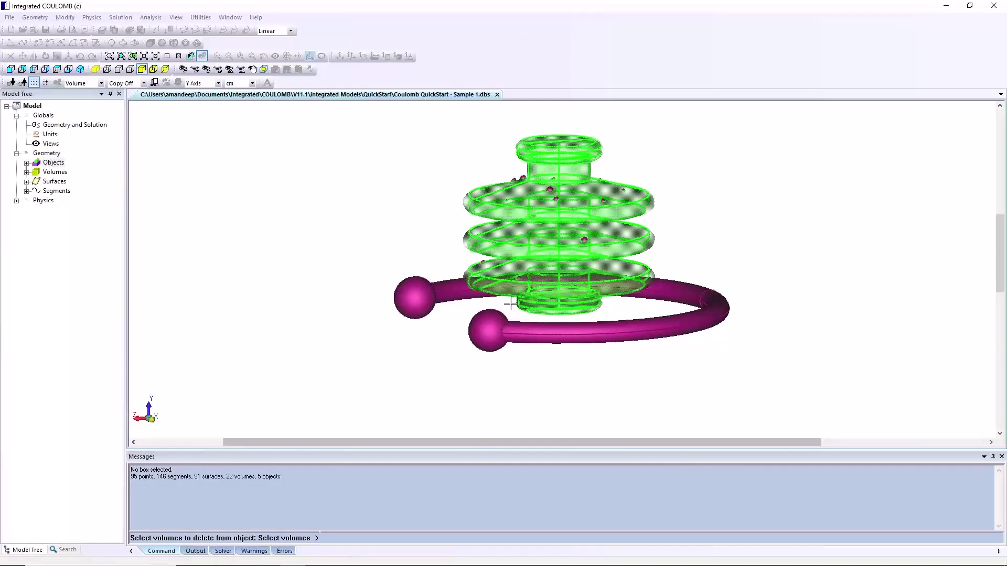
{"action": "left_click", "coordinate": [521, 333]}
{"action": "left_click", "coordinate": [450, 289]}
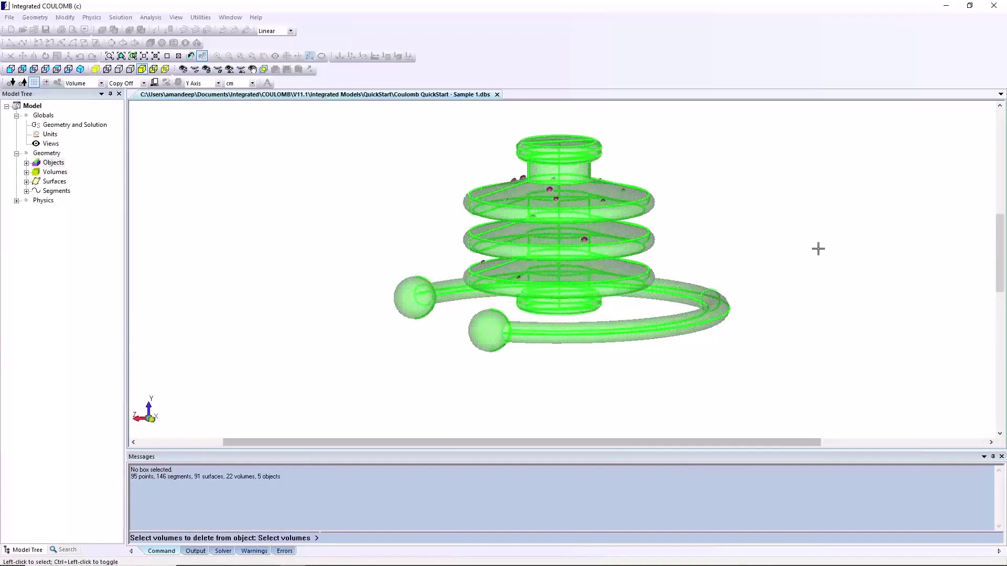
{"action": "key", "text": "Return"}
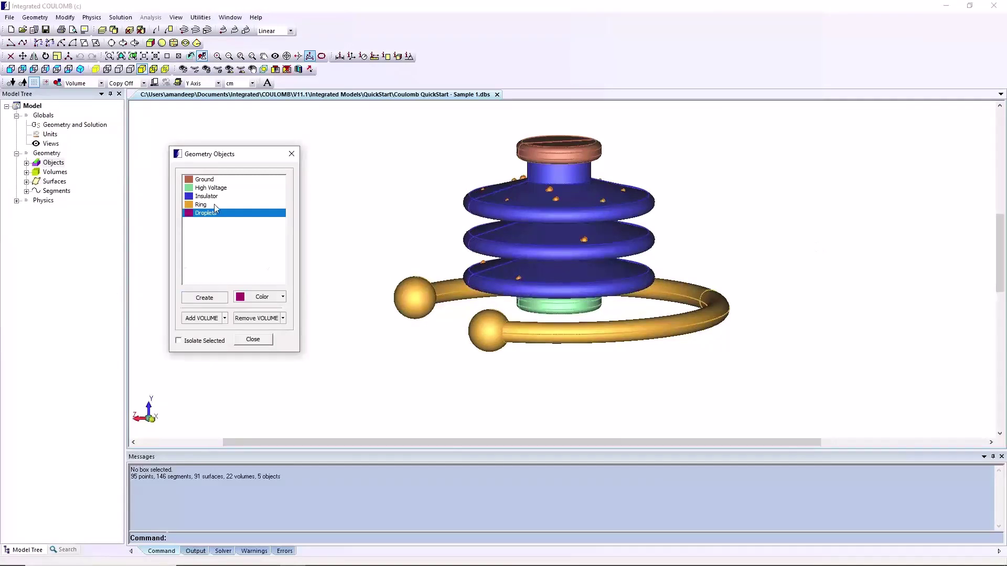
Step: Review each object's volumes from Ground to Droplets and close the Geometry Objects list
{"action": "left_click", "coordinate": [216, 181]}
{"action": "left_click", "coordinate": [218, 188]}
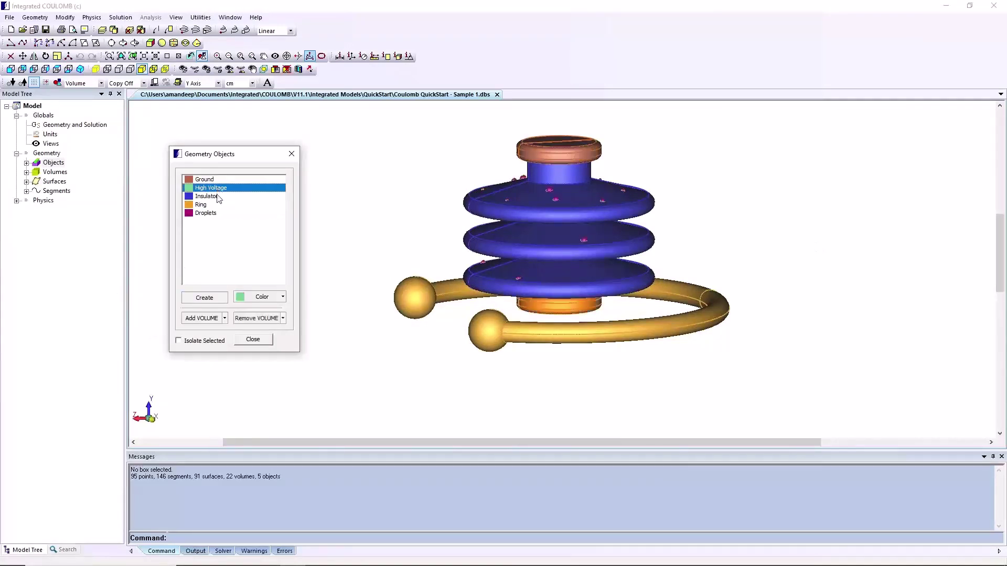
{"action": "left_click", "coordinate": [219, 197]}
{"action": "left_click", "coordinate": [203, 206]}
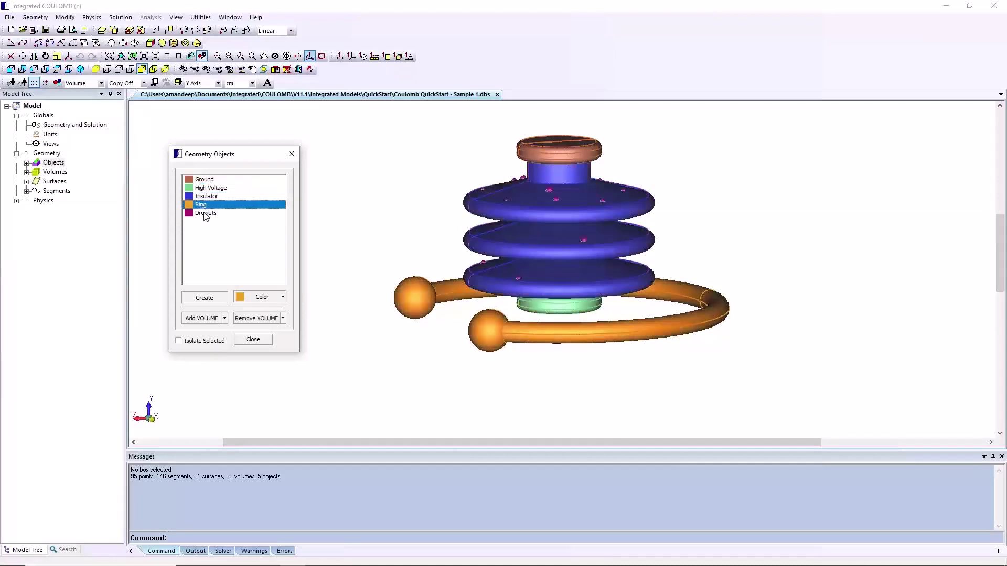
{"action": "left_click", "coordinate": [204, 214]}
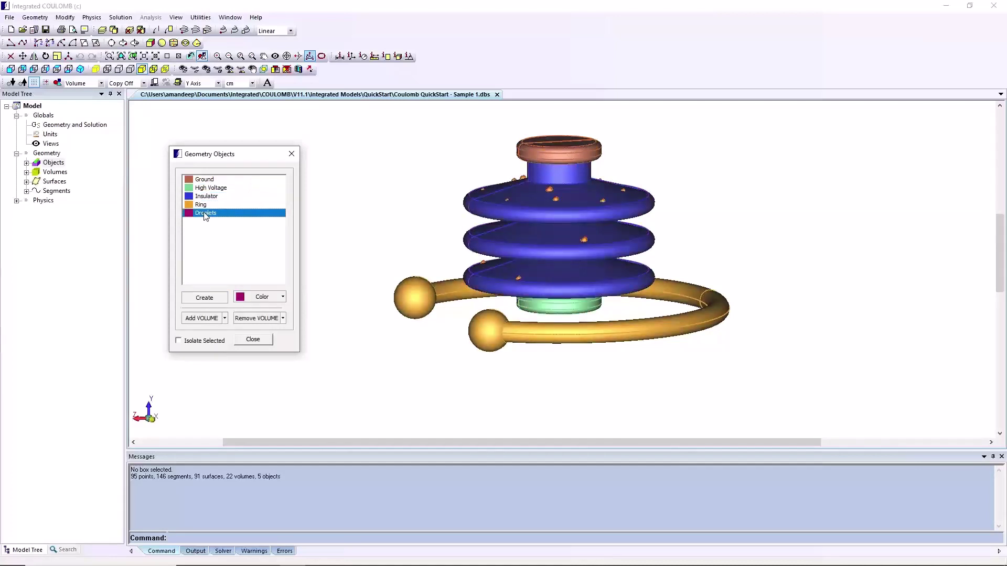
{"action": "left_click", "coordinate": [255, 341]}
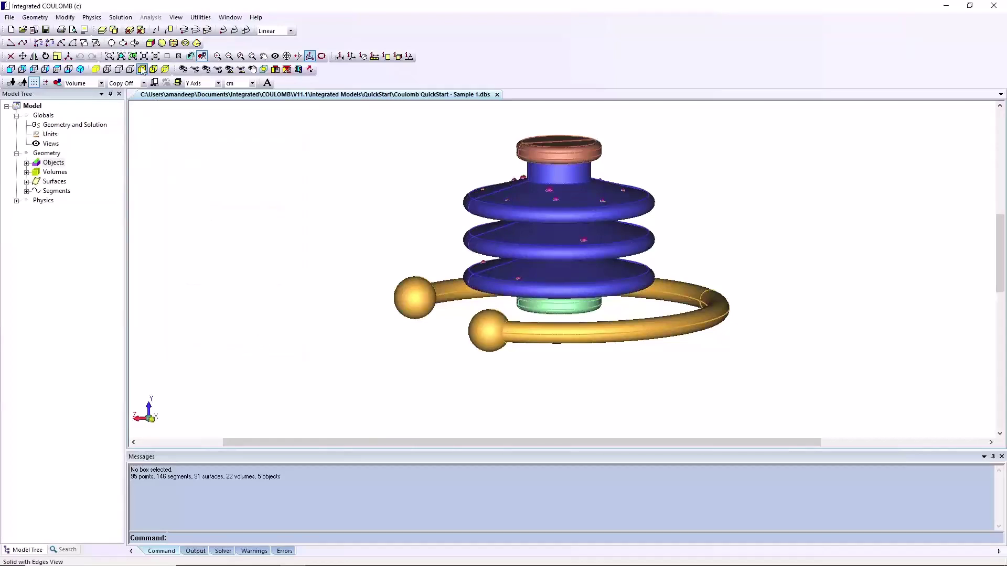
{"action": "left_click", "coordinate": [91, 17]}
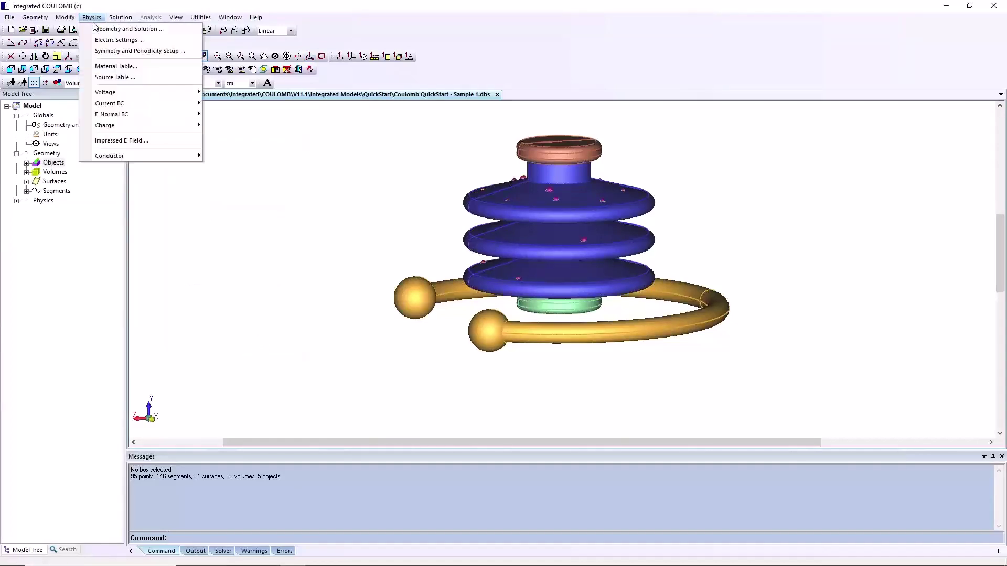
{"action": "left_click", "coordinate": [113, 39]}
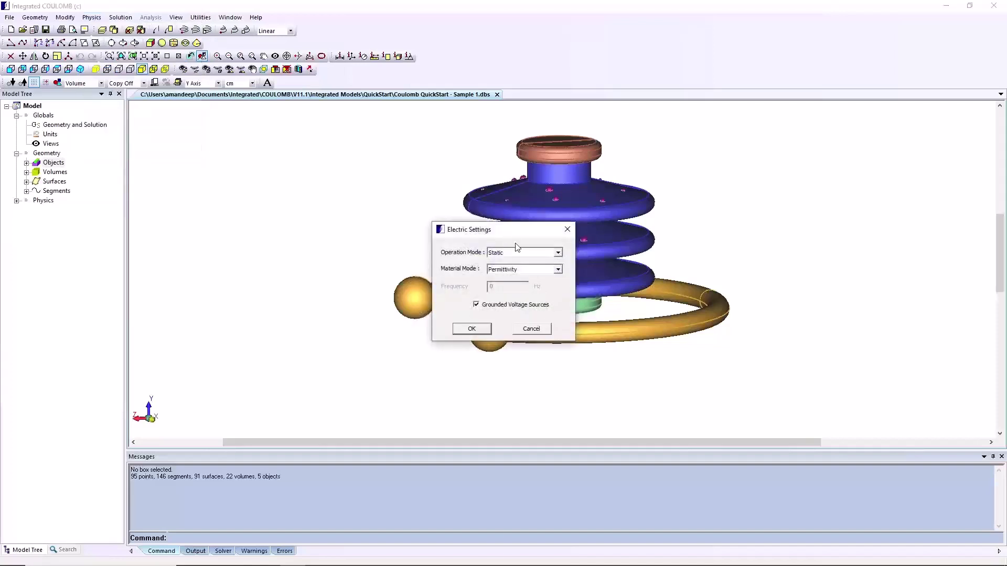
{"action": "left_click_drag", "start_coordinate": [515, 237], "coordinate": [273, 187]}
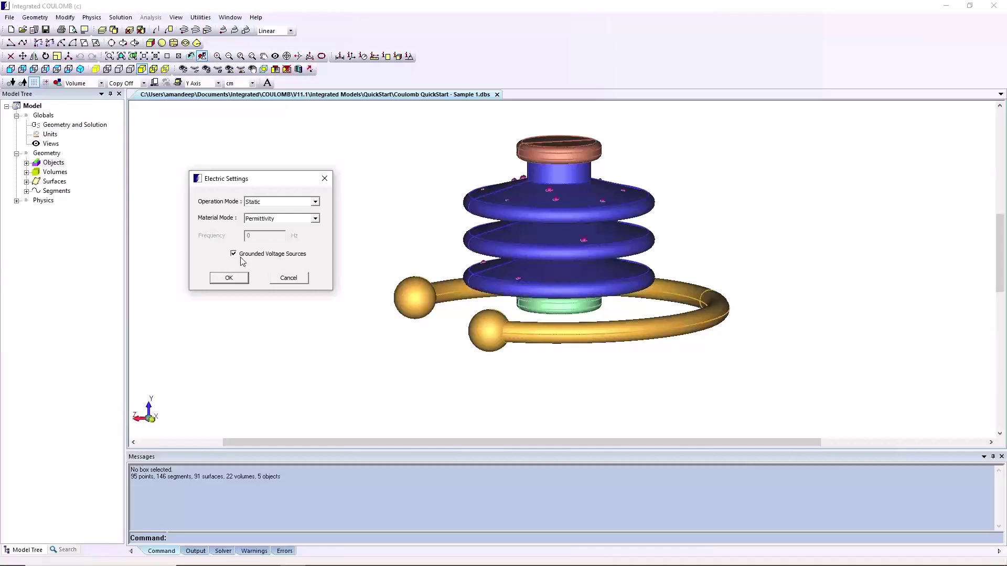
{"action": "left_click", "coordinate": [228, 277]}
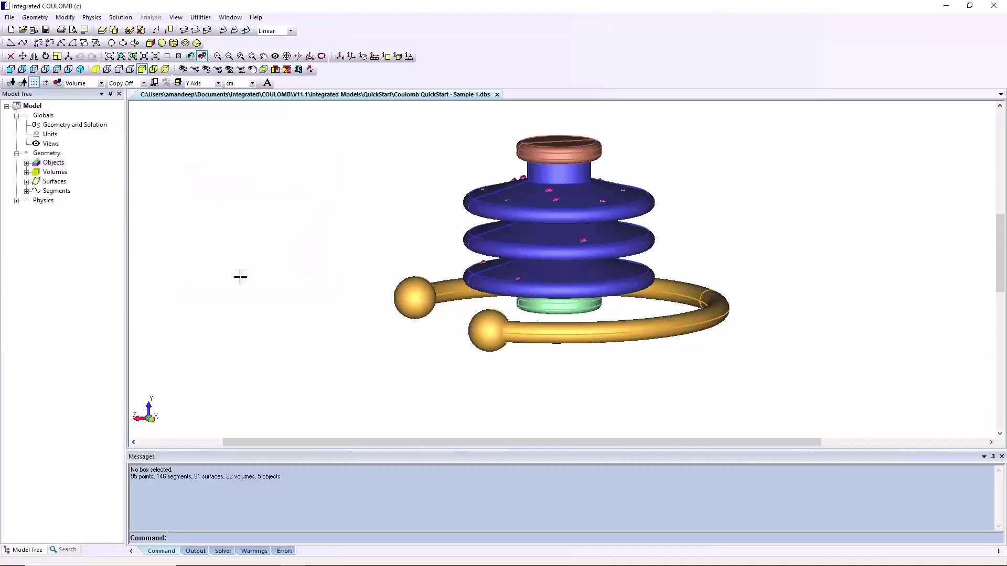
Step: Add uniform voltage 'Voltage 2' at 0 kV on the top cap volumes 2 and 11
{"action": "left_click", "coordinate": [91, 18]}
{"action": "mouse_move", "coordinate": [126, 92]}
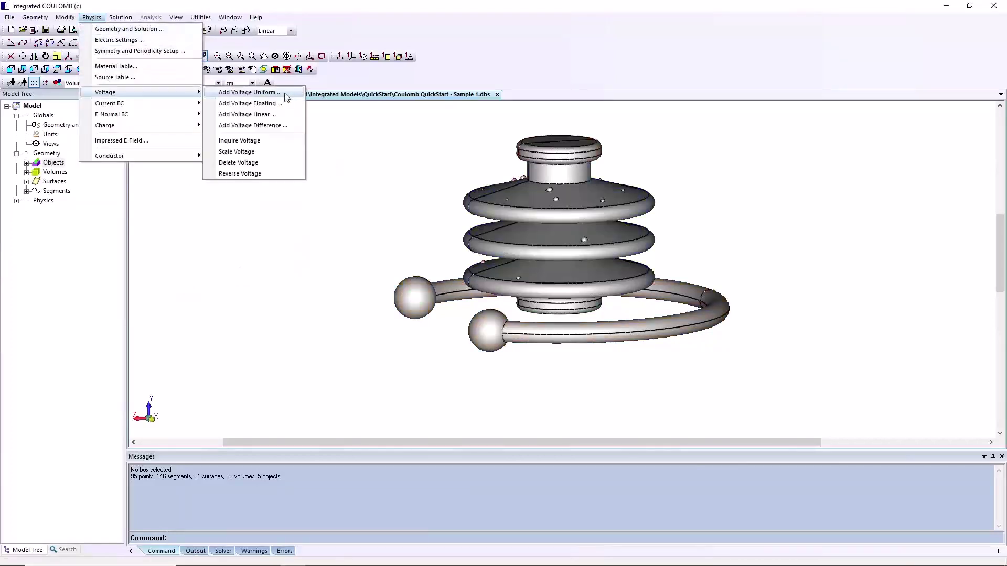
{"action": "left_click", "coordinate": [287, 97]}
{"action": "left_click_drag", "start_coordinate": [408, 128], "coordinate": [291, 136]}
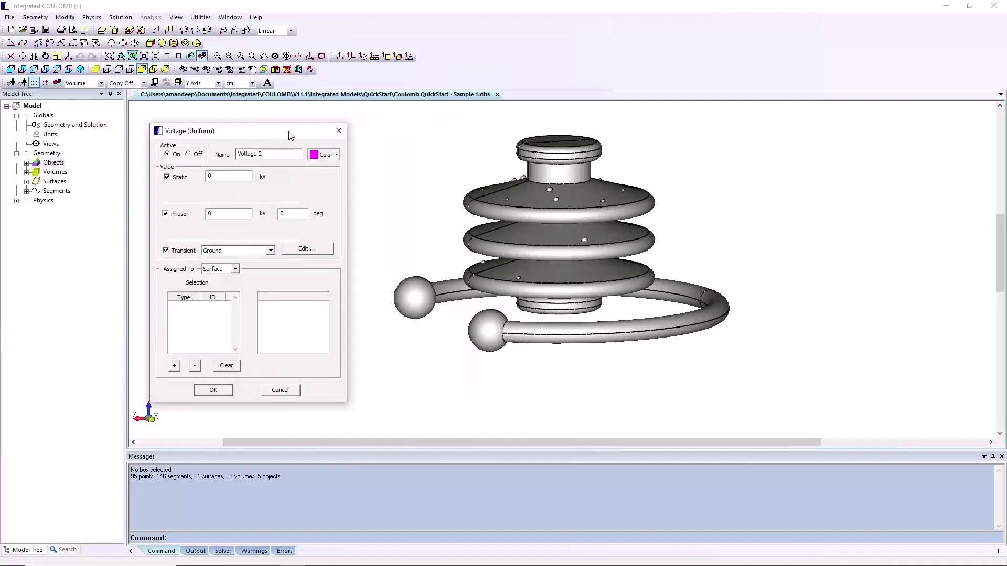
{"action": "left_click", "coordinate": [235, 268]}
{"action": "left_click", "coordinate": [217, 286]}
{"action": "left_click", "coordinate": [213, 389]}
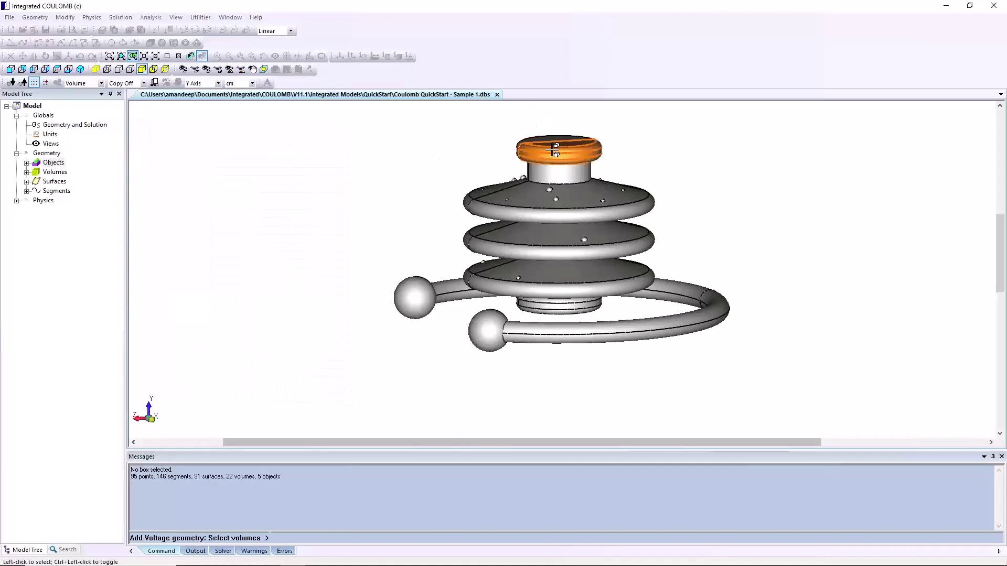
{"action": "left_click", "coordinate": [554, 150]}
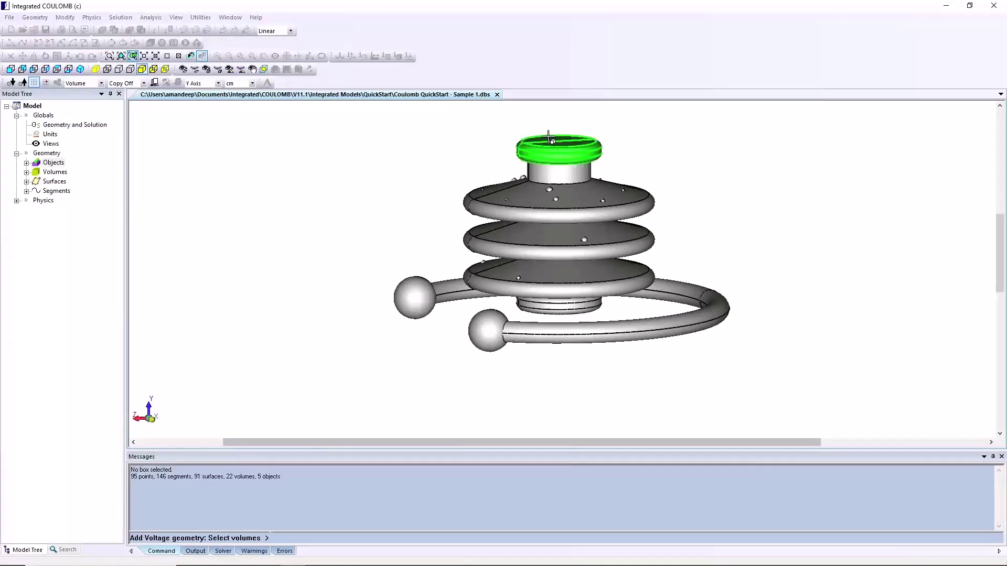
{"action": "right_click", "coordinate": [337, 310]}
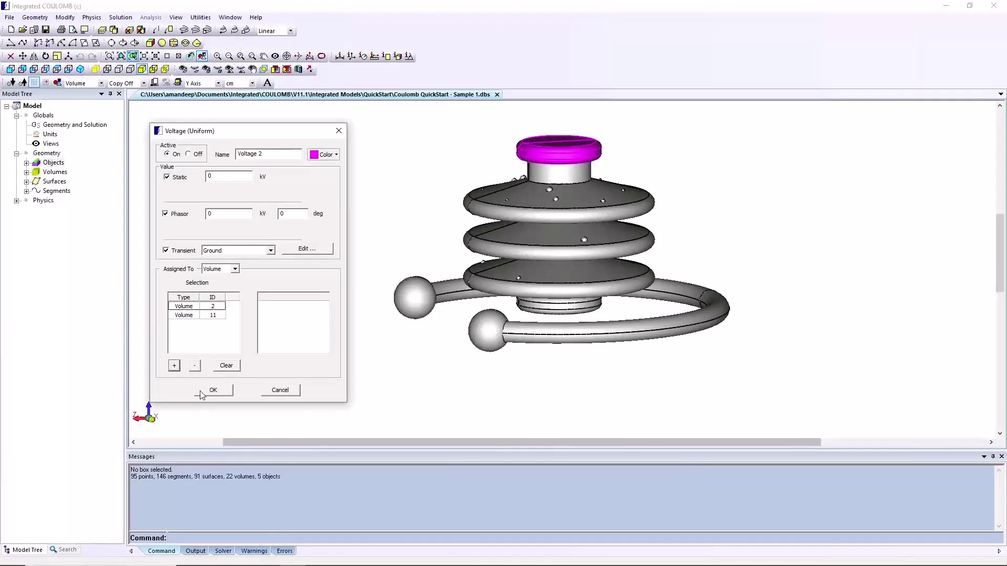
{"action": "left_click", "coordinate": [212, 390]}
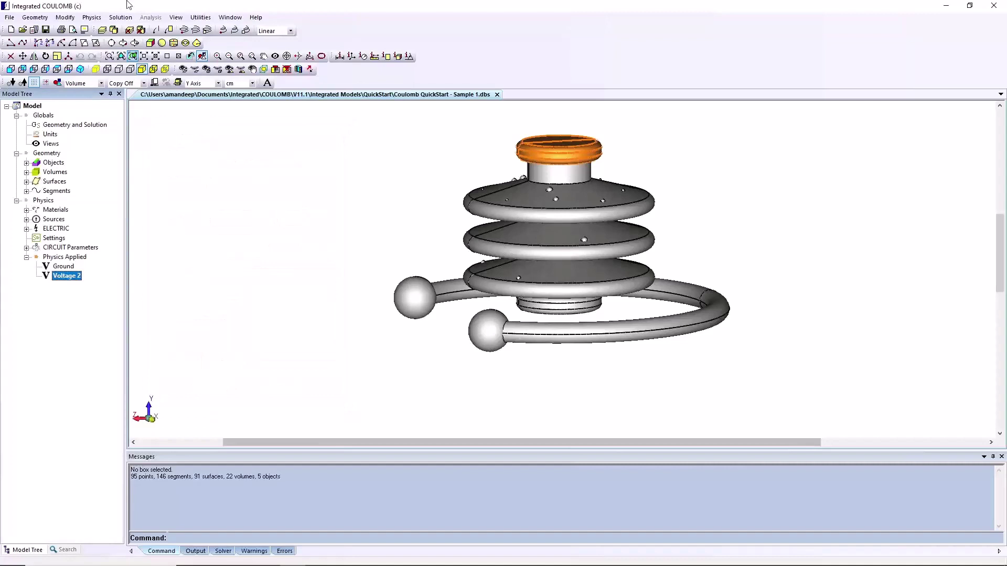
Step: Start a uniform voltage with Phasor and Transient turned off, assigned to volumes
{"action": "left_click", "coordinate": [91, 17]}
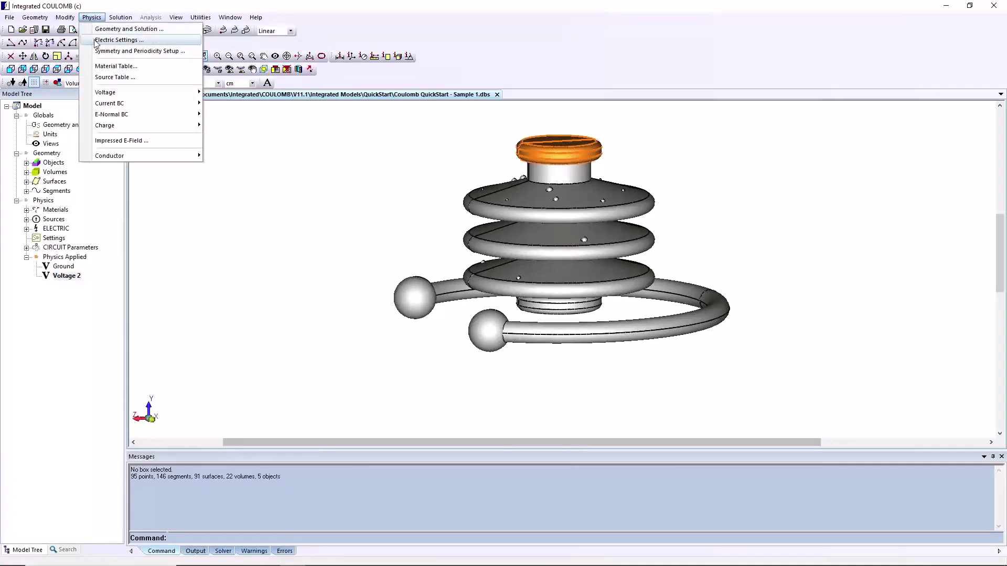
{"action": "mouse_move", "coordinate": [105, 92]}
{"action": "left_click", "coordinate": [241, 92]}
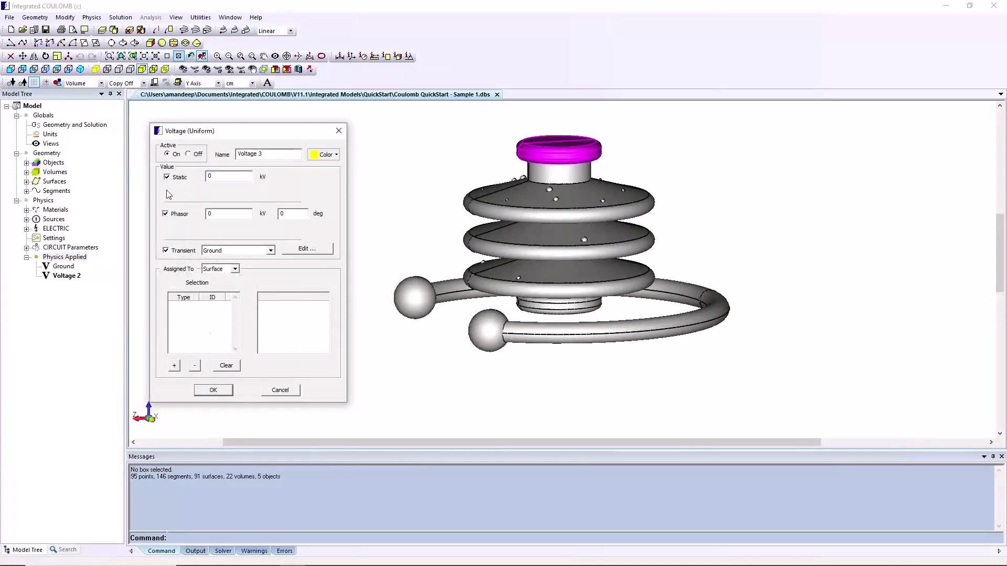
{"action": "left_click", "coordinate": [166, 213]}
{"action": "left_click", "coordinate": [166, 250]}
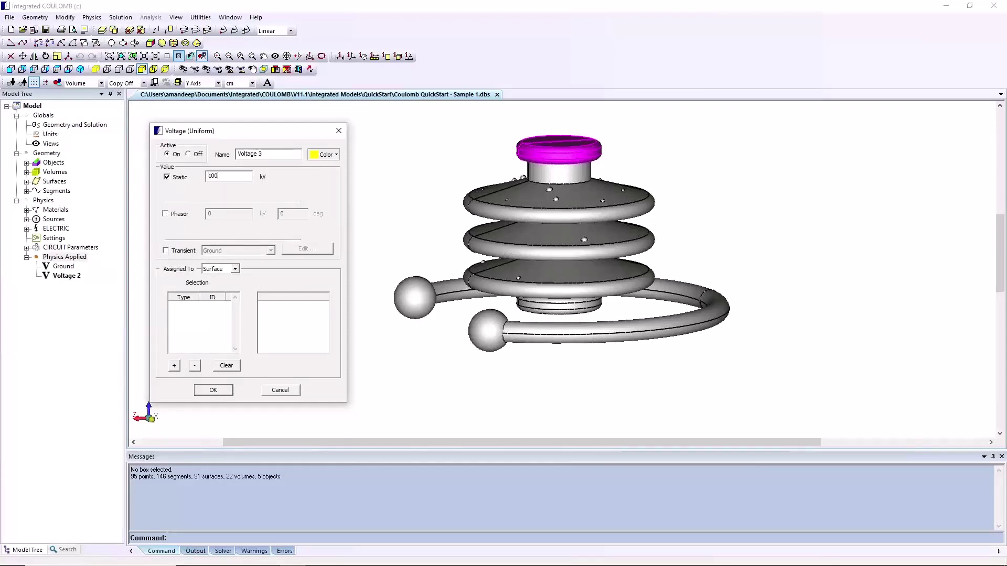
{"action": "left_click", "coordinate": [234, 269]}
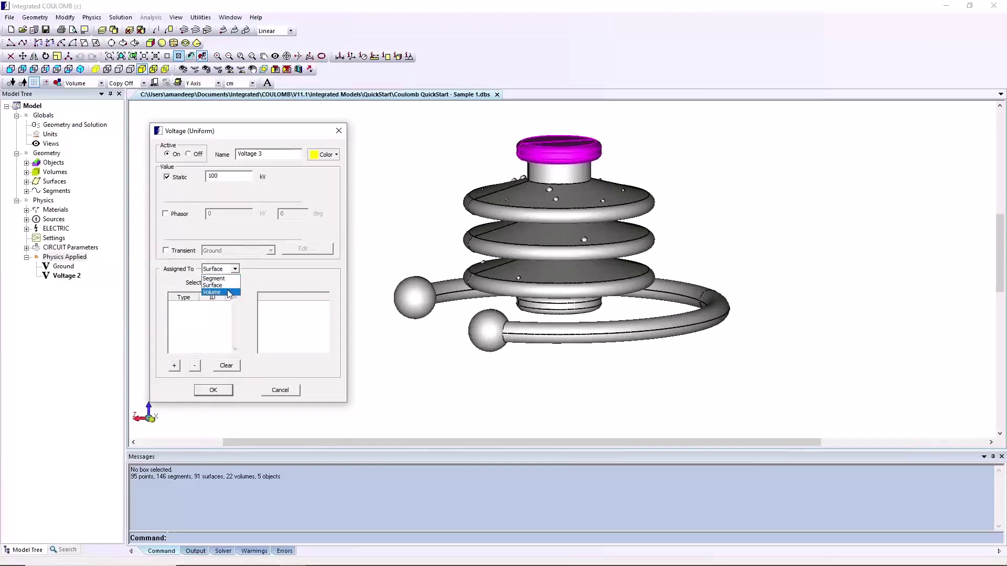
{"action": "left_click", "coordinate": [220, 292]}
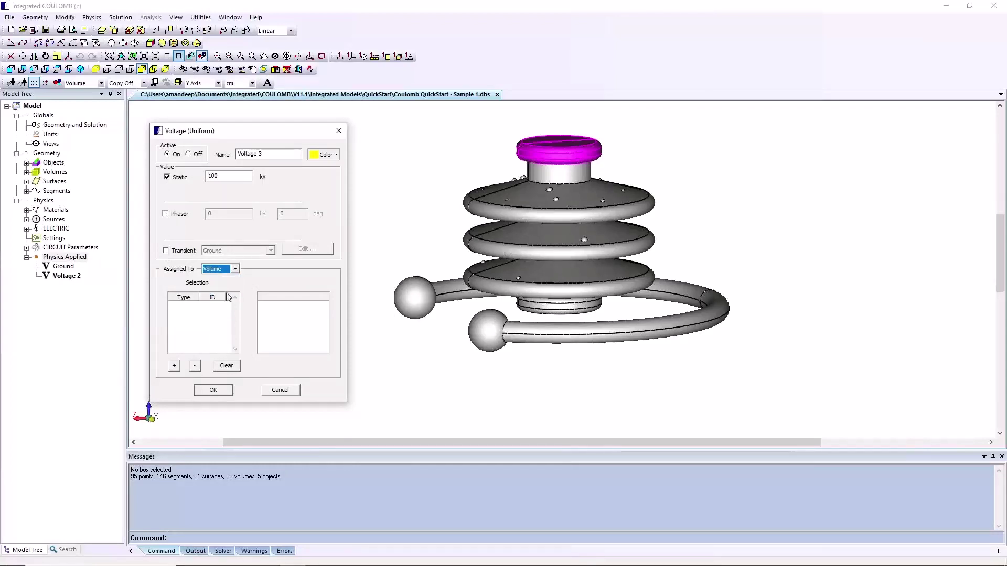
Step: Apply the 100 kV 'Voltage 3' to the bottom cylinder and ring, then review its settings
{"action": "left_click", "coordinate": [174, 366]}
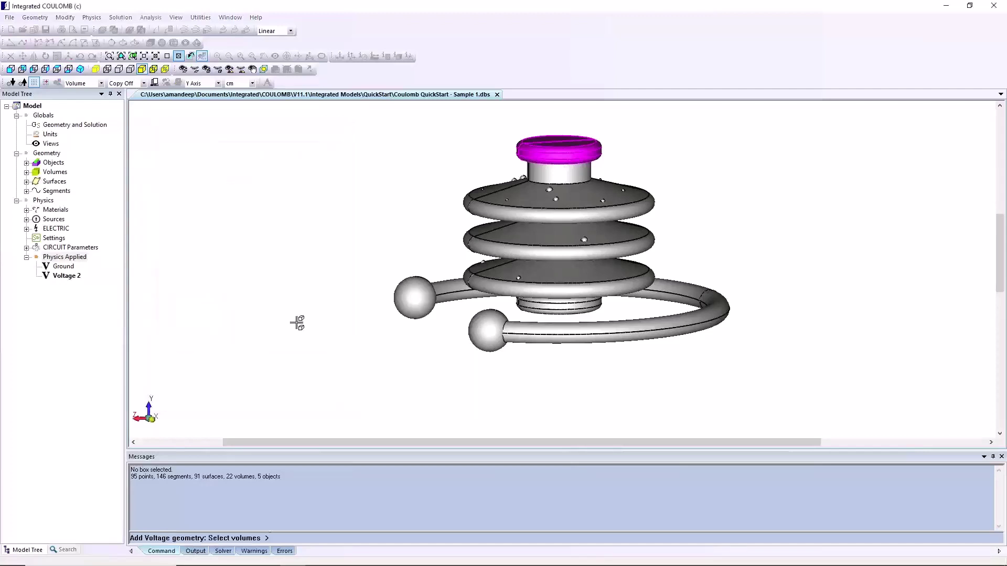
{"action": "left_click", "coordinate": [562, 309]}
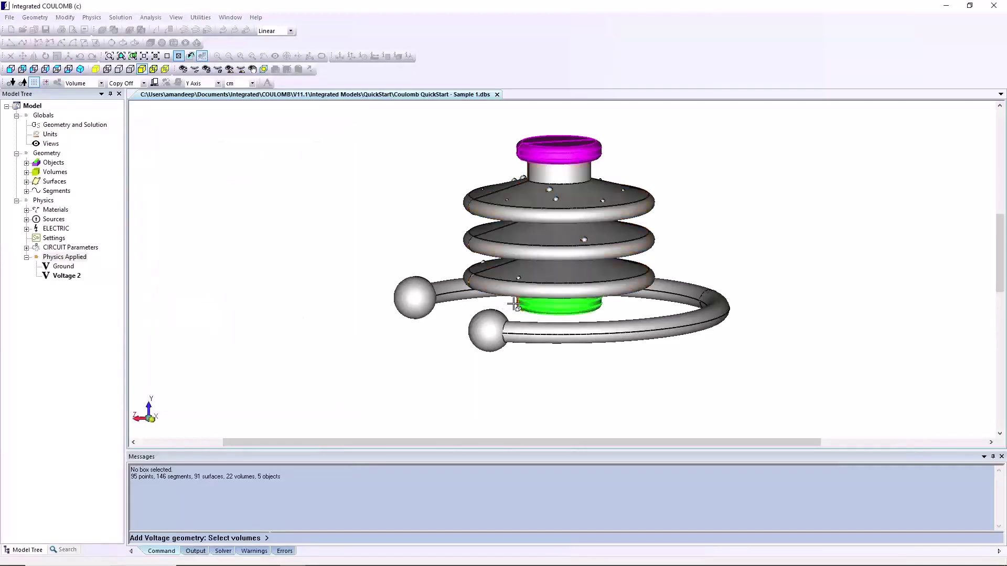
{"action": "left_click", "coordinate": [456, 303]}
{"action": "left_click", "coordinate": [554, 333]}
{"action": "right_click", "coordinate": [815, 348]}
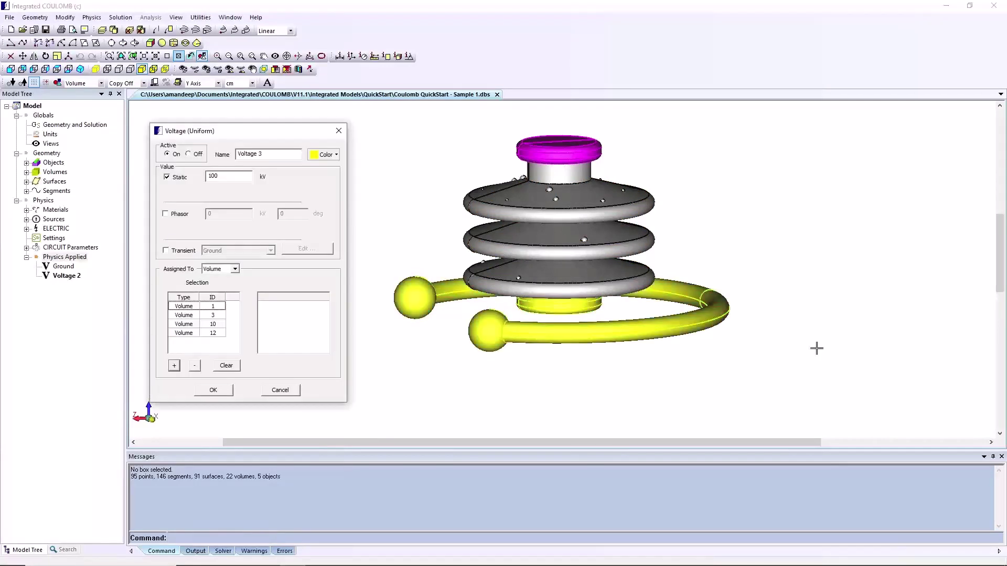
{"action": "left_click", "coordinate": [213, 391]}
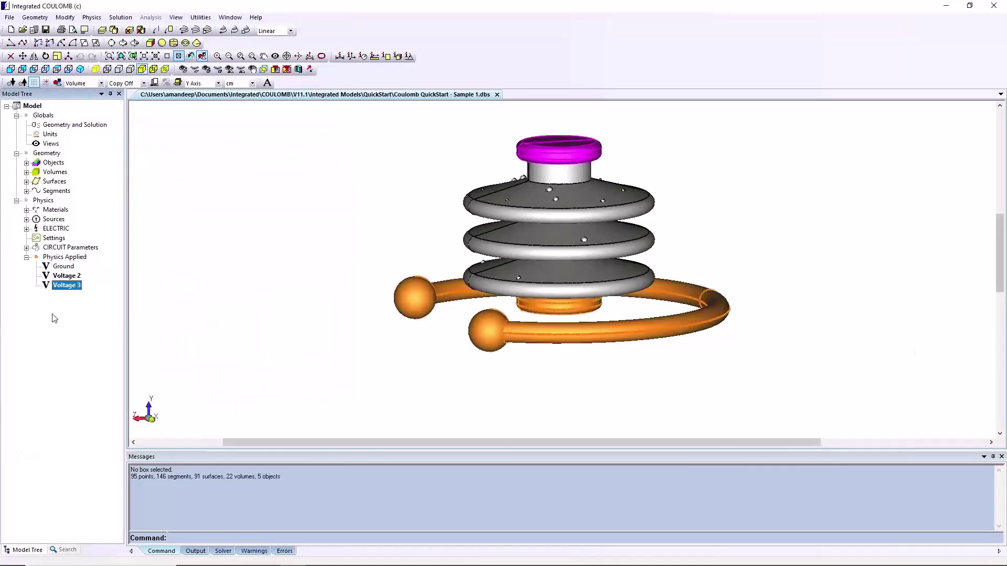
{"action": "right_click", "coordinate": [73, 284]}
{"action": "left_click", "coordinate": [101, 322]}
{"action": "left_click", "coordinate": [338, 135]}
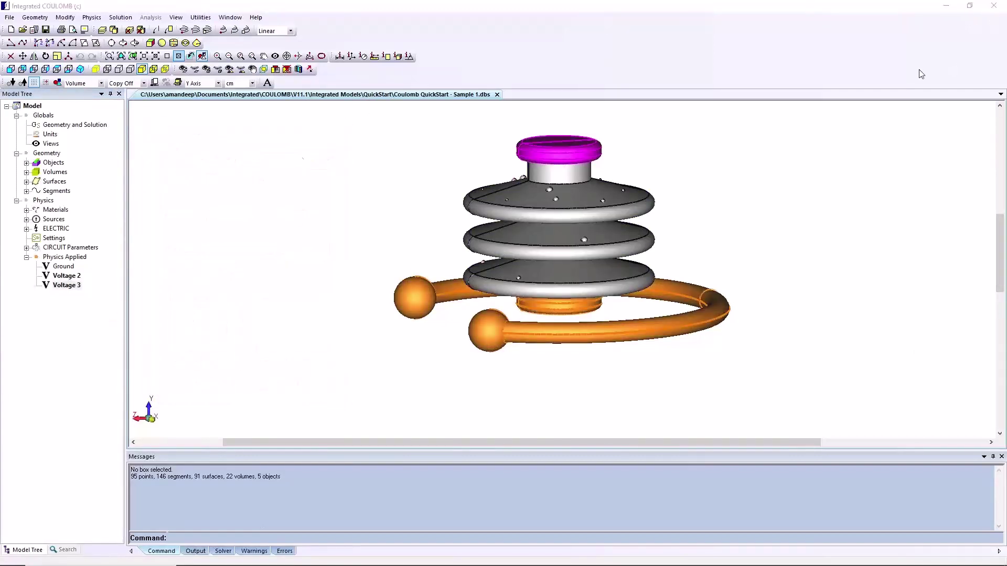
Step: Assign Copper to the top cap, the bottom cap and both ring parts
{"action": "left_click", "coordinate": [27, 210]}
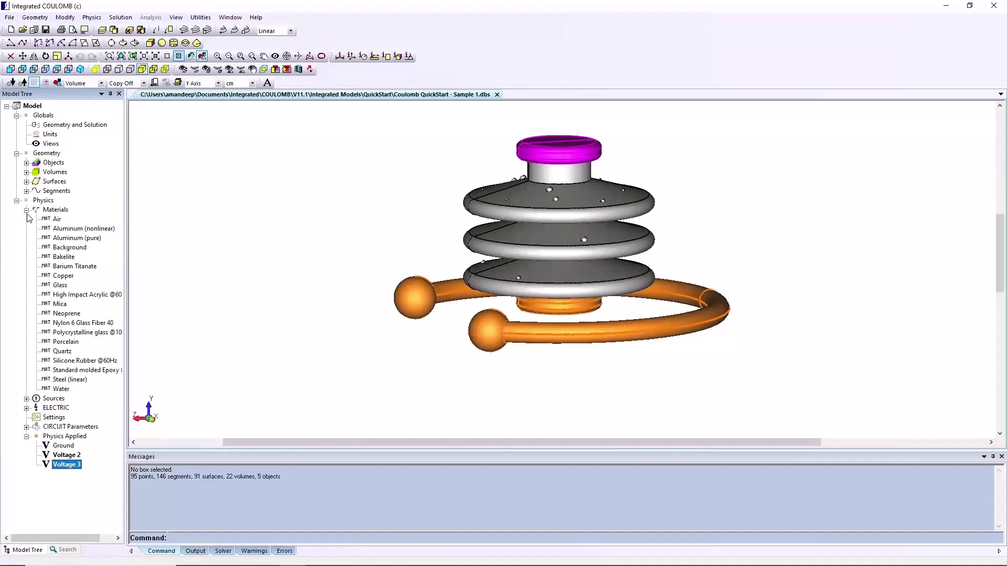
{"action": "left_click", "coordinate": [64, 276]}
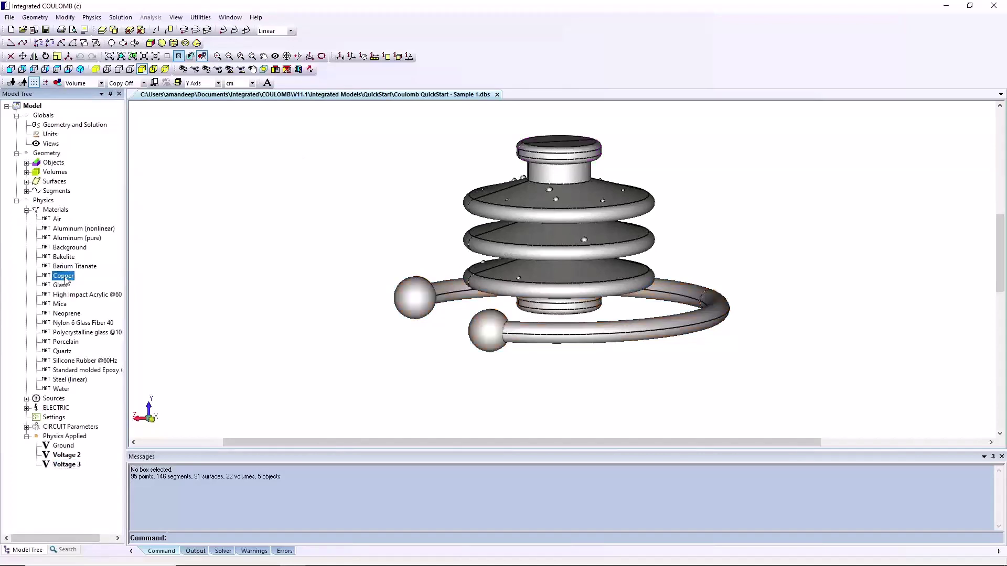
{"action": "right_click", "coordinate": [66, 282]}
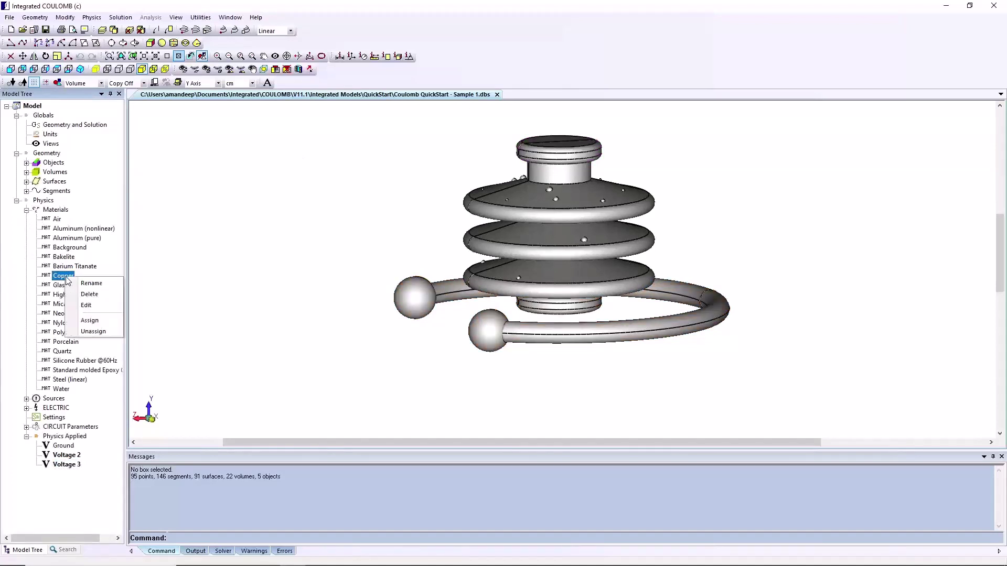
{"action": "left_click", "coordinate": [89, 320]}
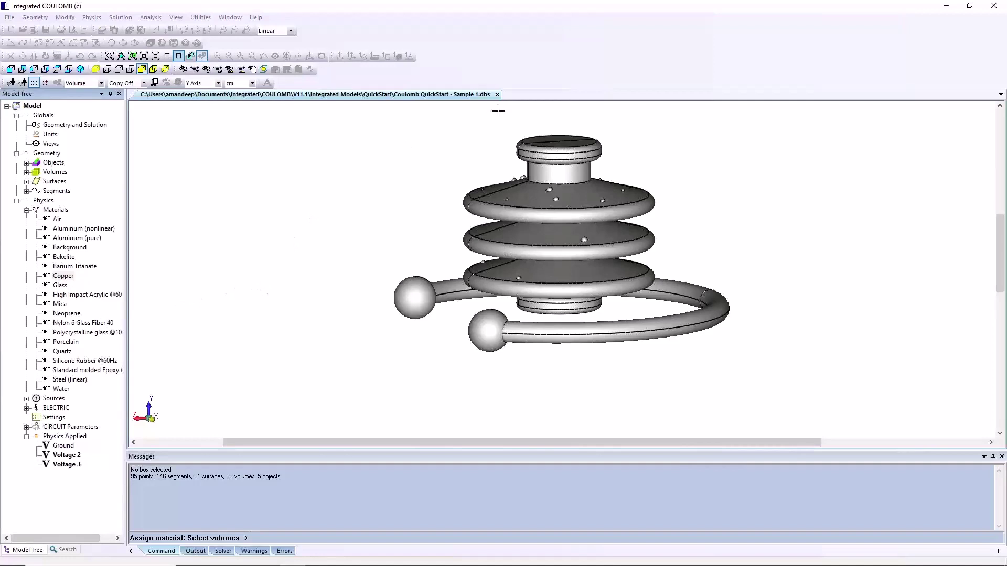
{"action": "left_click", "coordinate": [553, 141]}
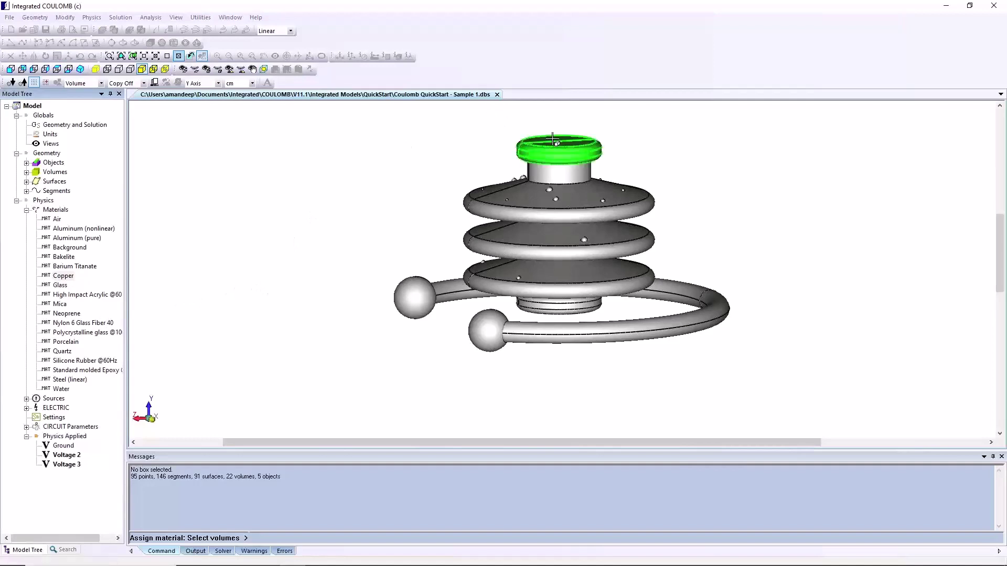
{"action": "left_click", "coordinate": [519, 304]}
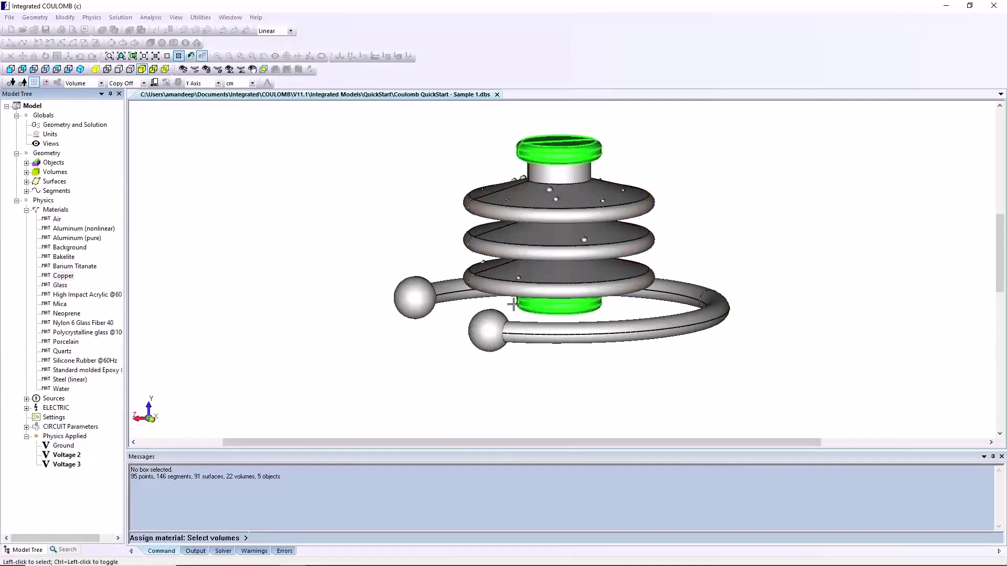
{"action": "left_click", "coordinate": [463, 291]}
{"action": "left_click", "coordinate": [526, 338]}
{"action": "right_click", "coordinate": [867, 338]}
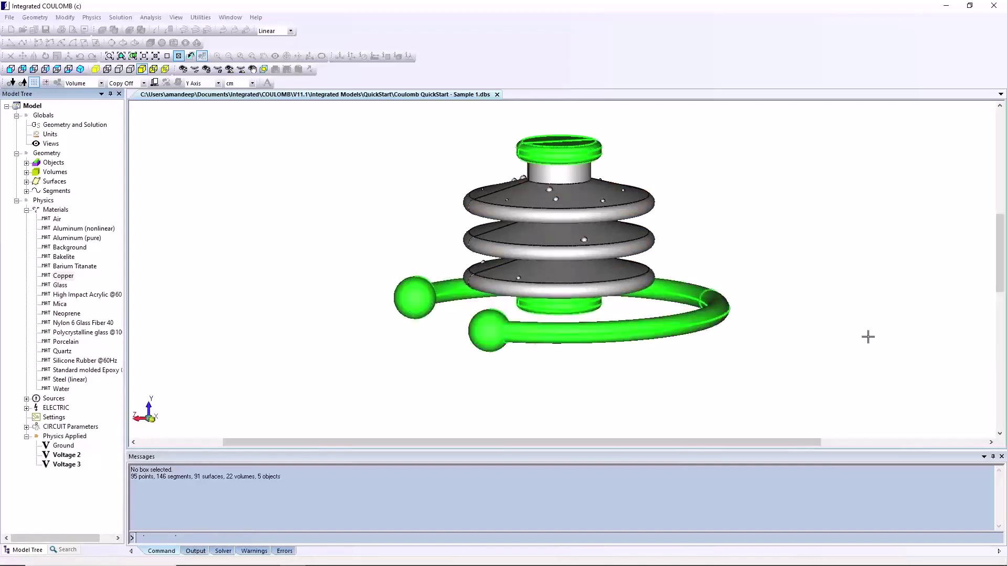
Step: Assign Glass to the insulator shed volumes
{"action": "left_click", "coordinate": [61, 286]}
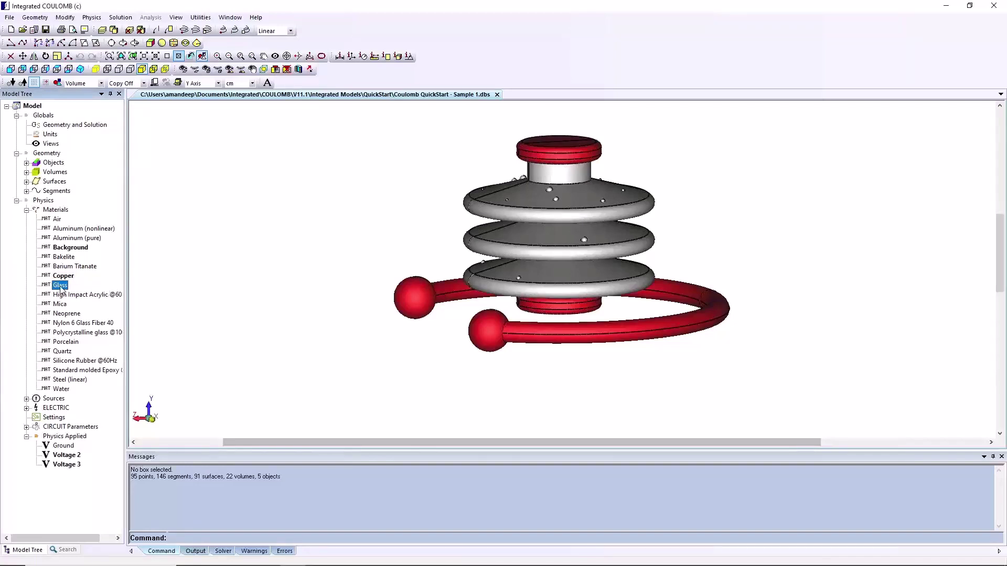
{"action": "right_click", "coordinate": [60, 286]}
{"action": "left_click", "coordinate": [87, 332]}
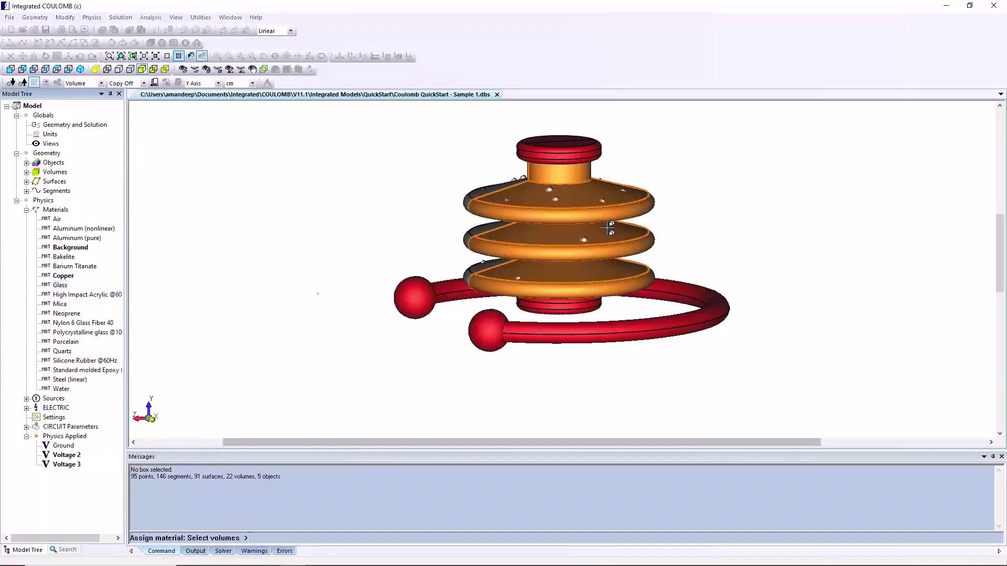
{"action": "left_click", "coordinate": [608, 229]}
{"action": "right_click", "coordinate": [331, 158]}
Step: Assign Water to the two droplet spheres on the insulator
{"action": "left_click", "coordinate": [61, 389]}
{"action": "right_click", "coordinate": [66, 393]}
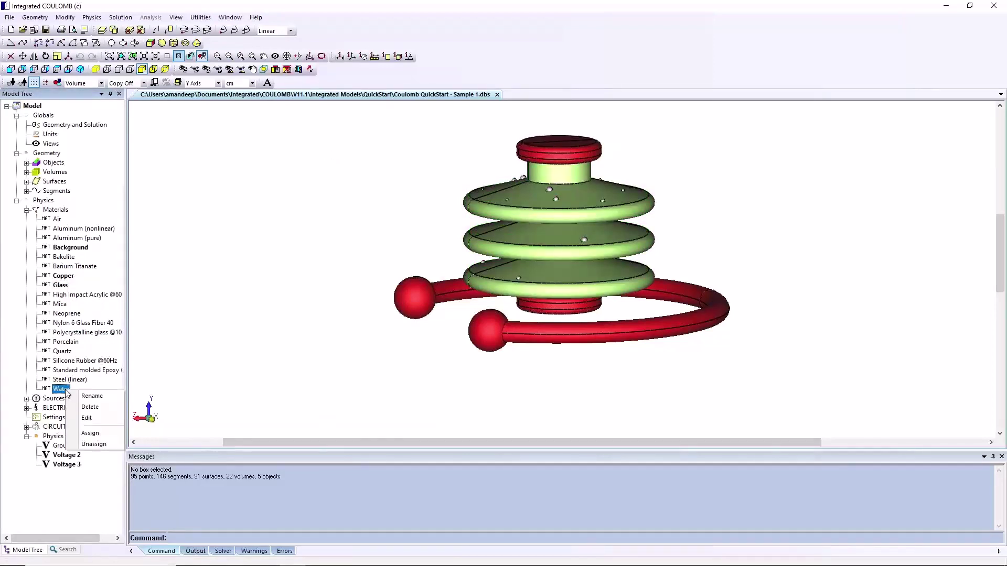
{"action": "left_click", "coordinate": [91, 434]}
{"action": "scroll", "coordinate": [462, 229], "scroll_direction": "up", "scroll_amount": 1}
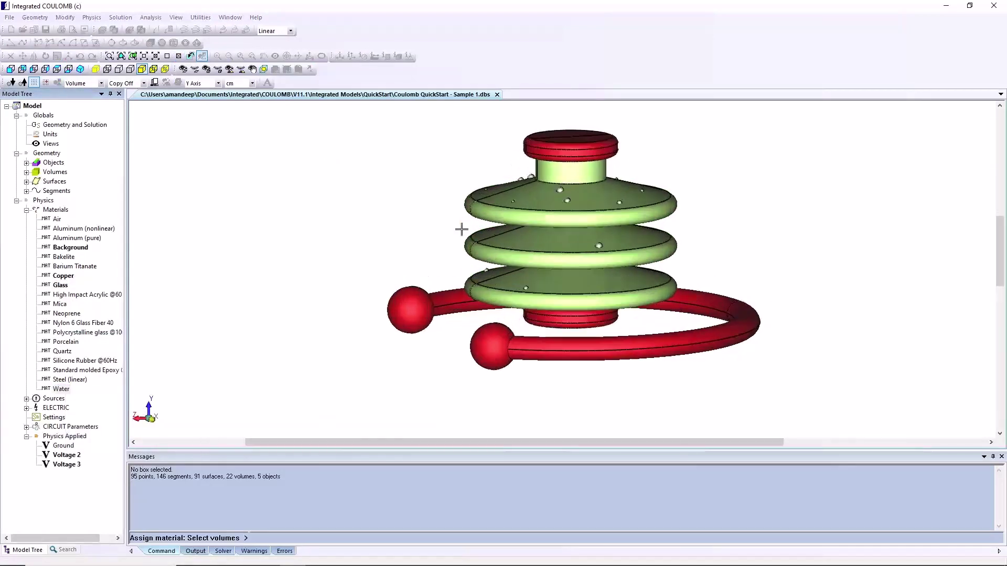
{"action": "scroll", "coordinate": [462, 229], "scroll_direction": "up", "scroll_amount": 3}
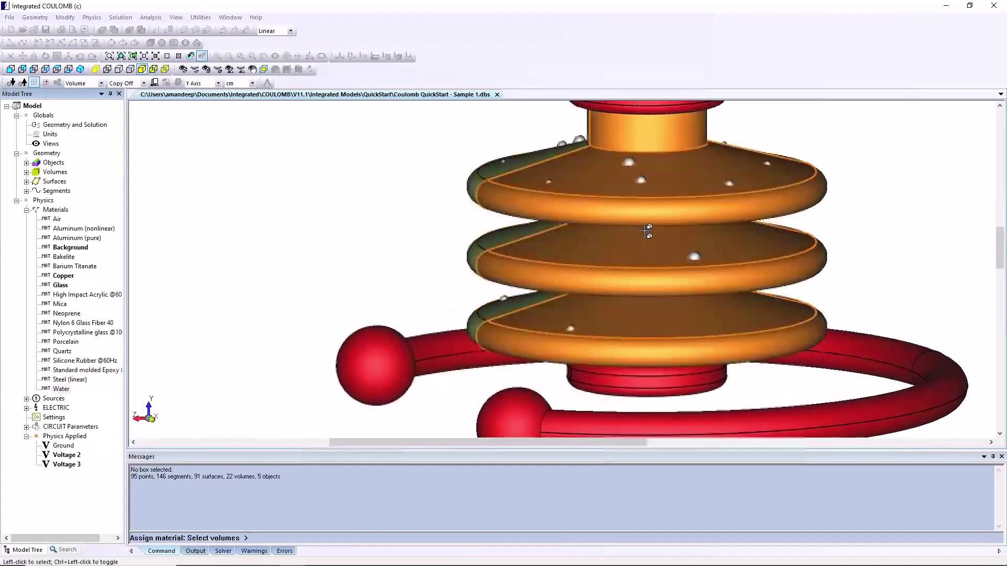
{"action": "left_click", "coordinate": [696, 254]}
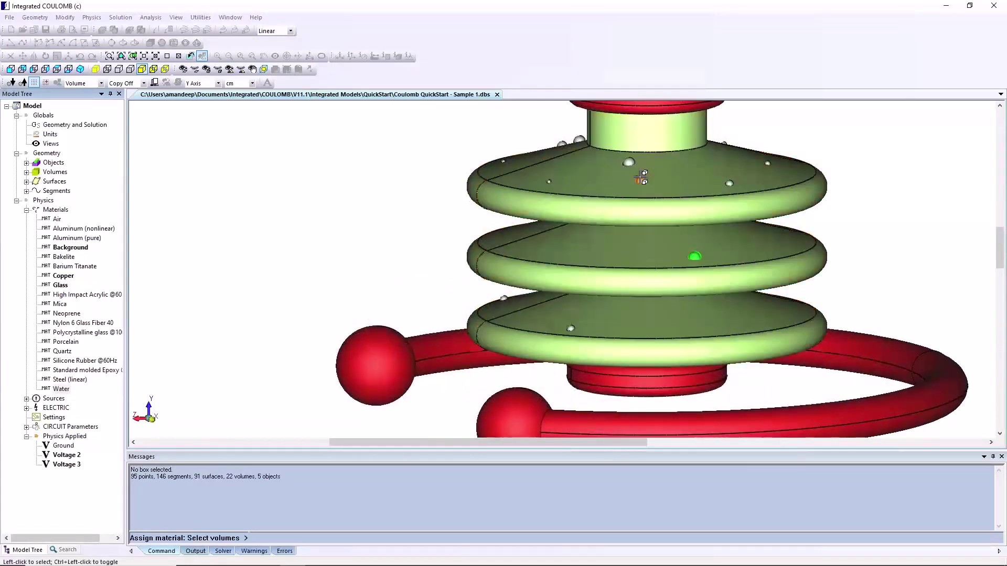
{"action": "left_click", "coordinate": [641, 180], "text": "ctrl"}
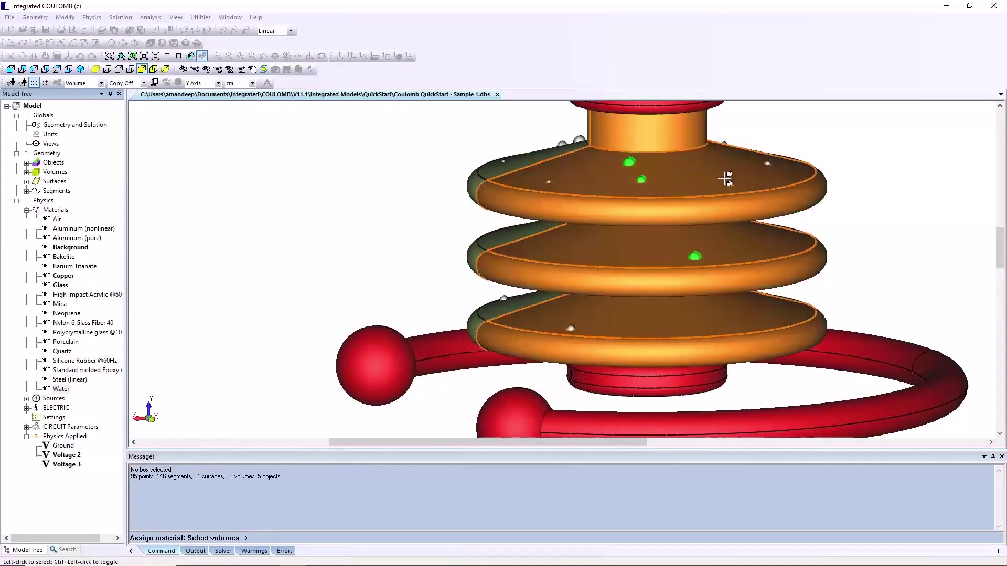
{"action": "left_click", "coordinate": [124, 20]}
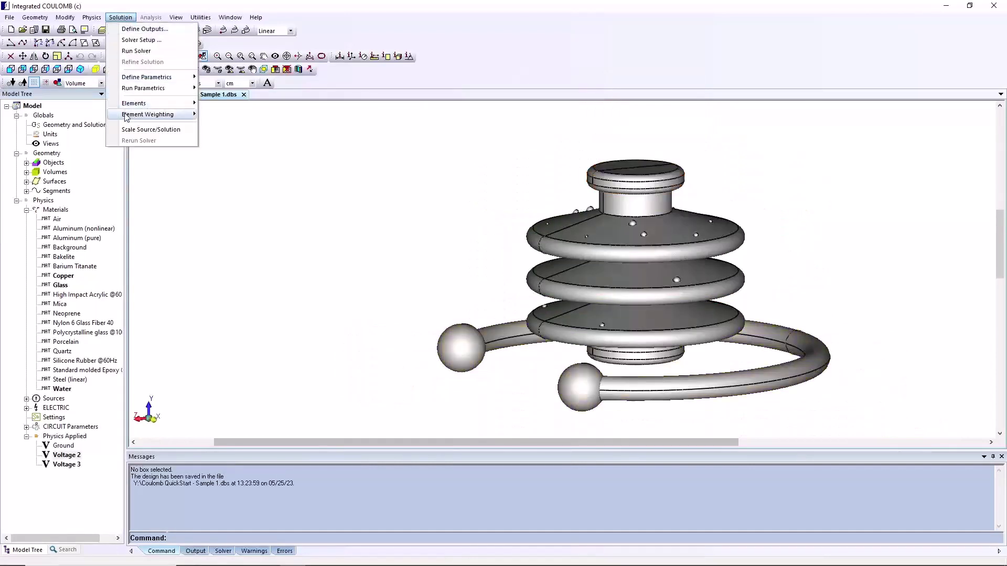
Step: Add a new output plot with Field Quantity set to E-Field
{"action": "left_click", "coordinate": [148, 33]}
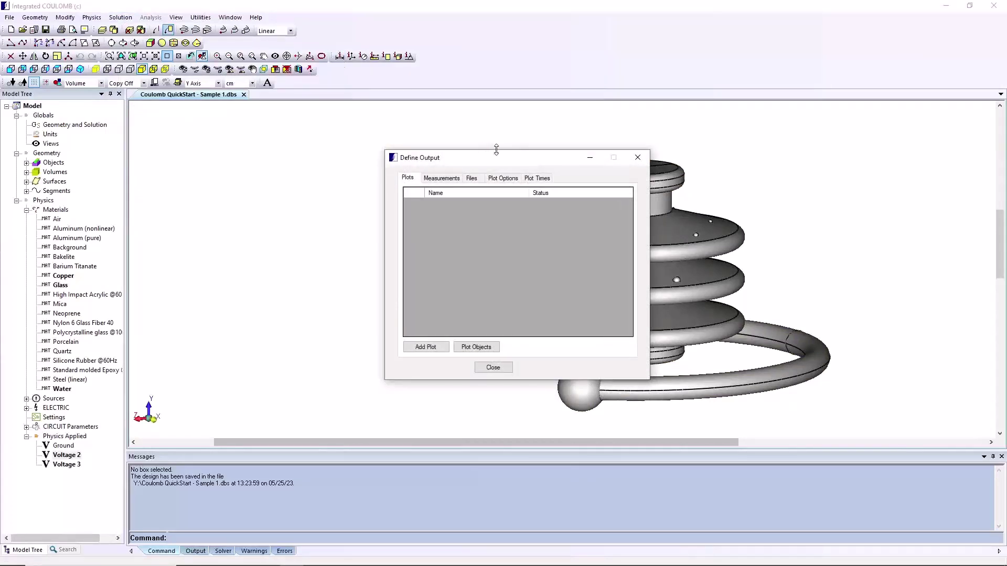
{"action": "left_click_drag", "start_coordinate": [493, 160], "coordinate": [328, 129]}
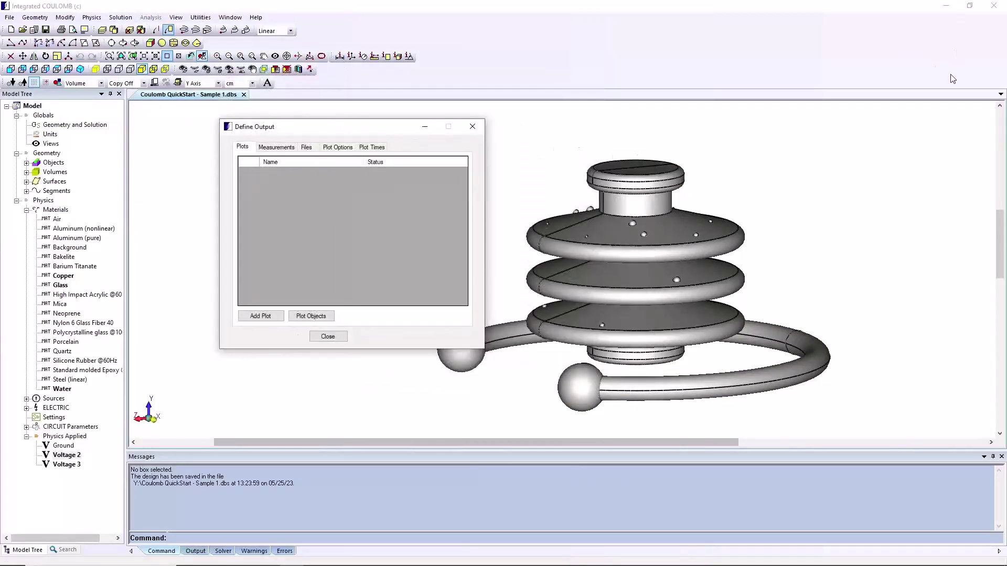
{"action": "left_click", "coordinate": [371, 433]}
{"action": "left_click", "coordinate": [258, 323]}
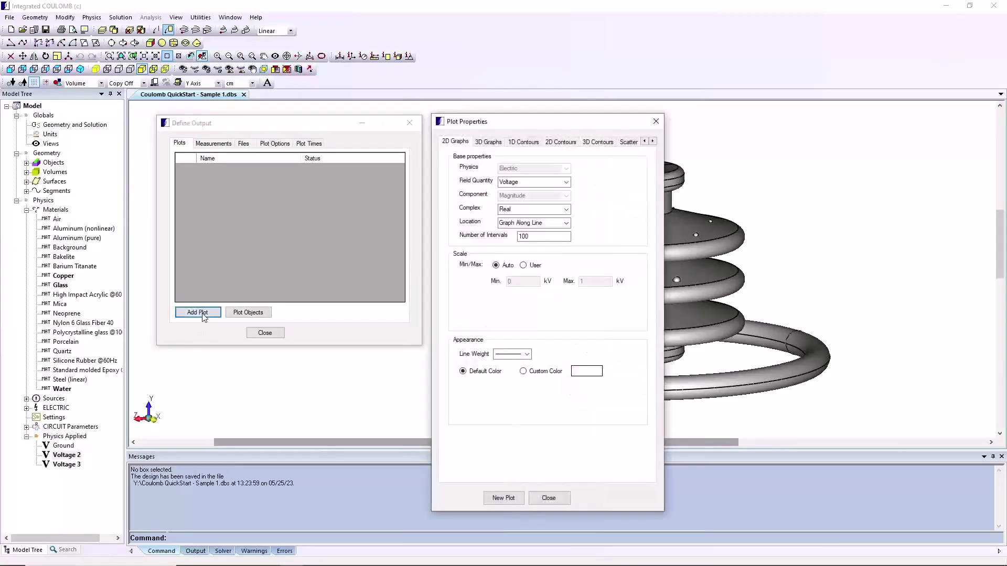
{"action": "left_click", "coordinate": [566, 183]}
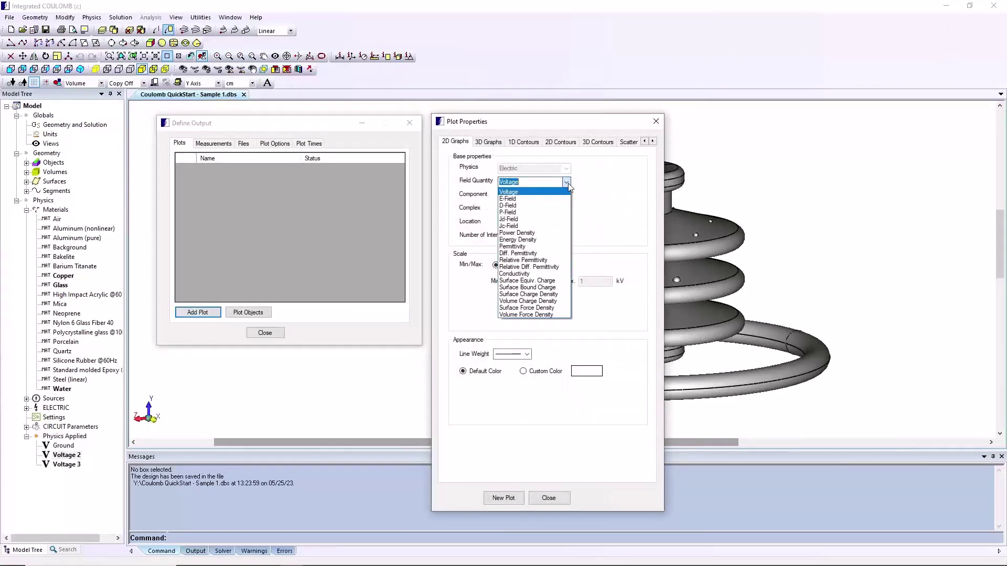
{"action": "left_click", "coordinate": [549, 197]}
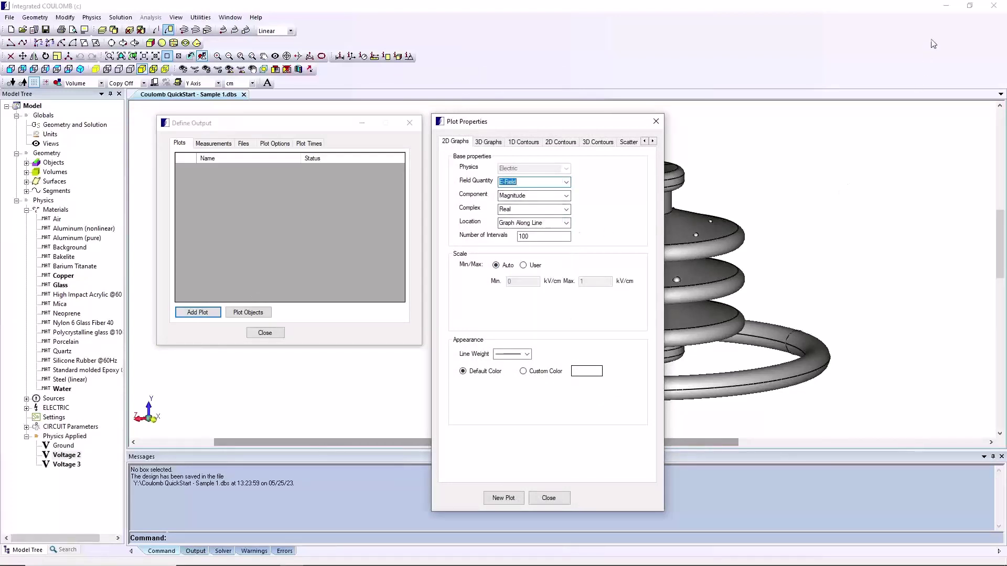
{"action": "left_click", "coordinate": [944, 83]}
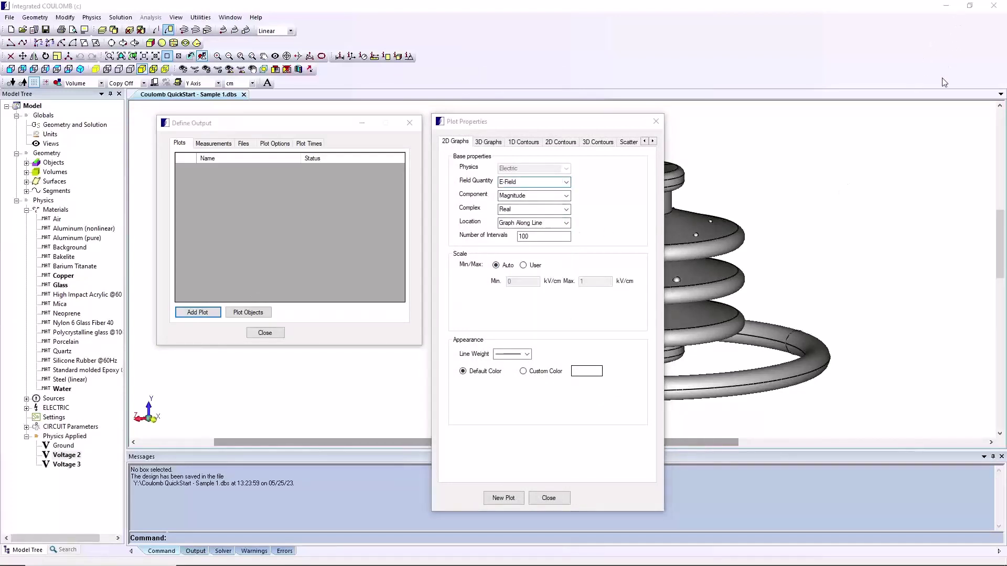
Step: Define the graph line from 0 -5 0 to 0 20 0
{"action": "left_click", "coordinate": [502, 500]}
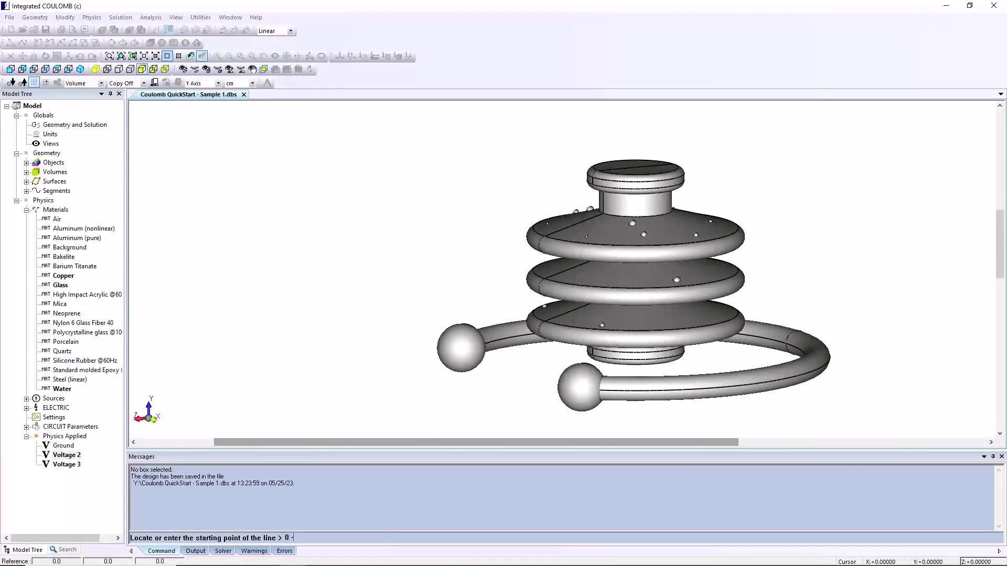
{"action": "type", "text": "0 -5 0"}
{"action": "key", "text": "Return"}
{"action": "type", "text": "0 0"}
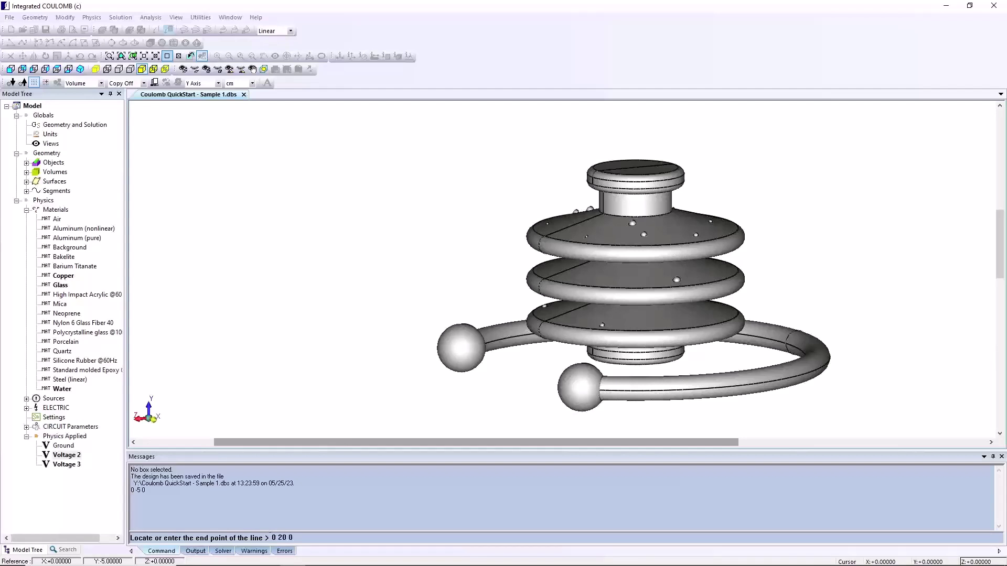
{"action": "key", "text": "Return"}
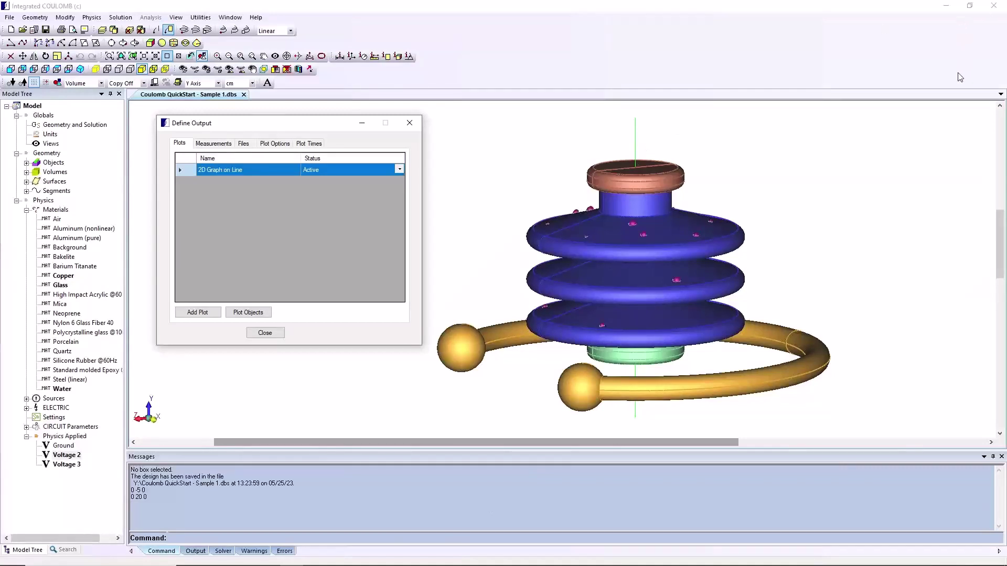
Step: Set up a 2D contour plot with very fine grid, gradient colours and 21 contours
{"action": "left_click", "coordinate": [197, 312]}
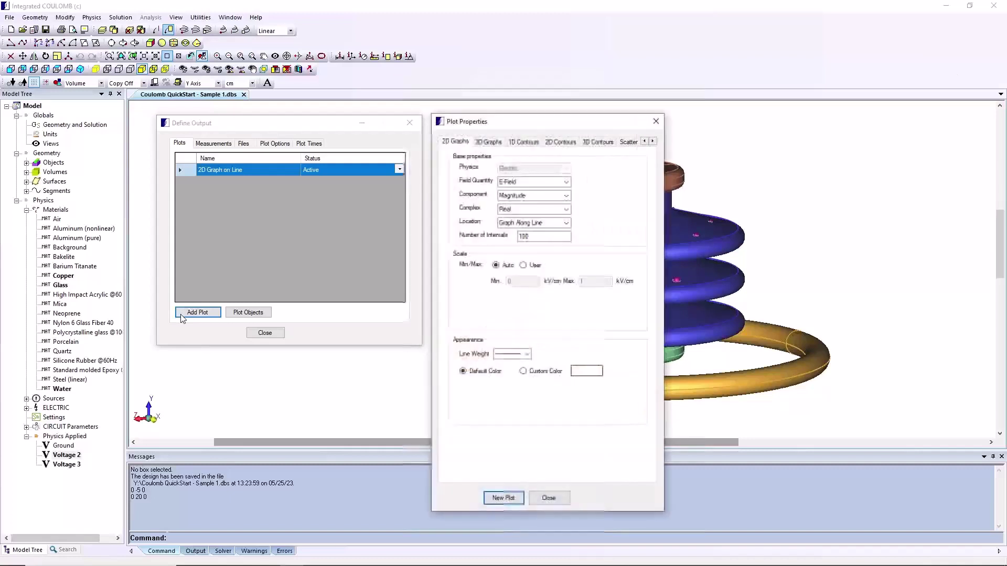
{"action": "left_click", "coordinate": [560, 142]}
{"action": "left_click_drag", "start_coordinate": [565, 122], "coordinate": [299, 70]}
{"action": "left_click", "coordinate": [298, 185]}
{"action": "left_click", "coordinate": [272, 216]}
{"action": "left_click", "coordinate": [274, 303]}
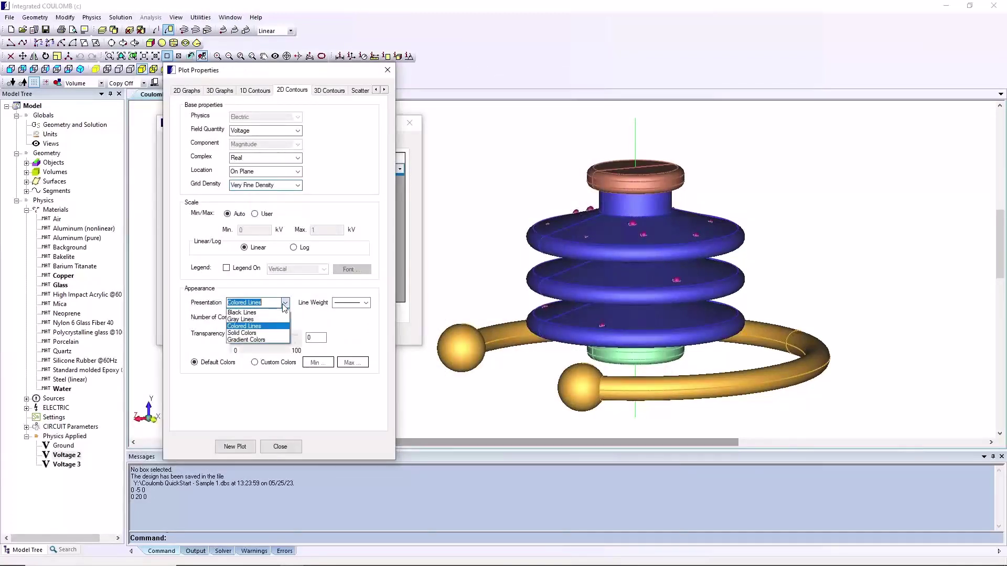
{"action": "left_click", "coordinate": [246, 340]}
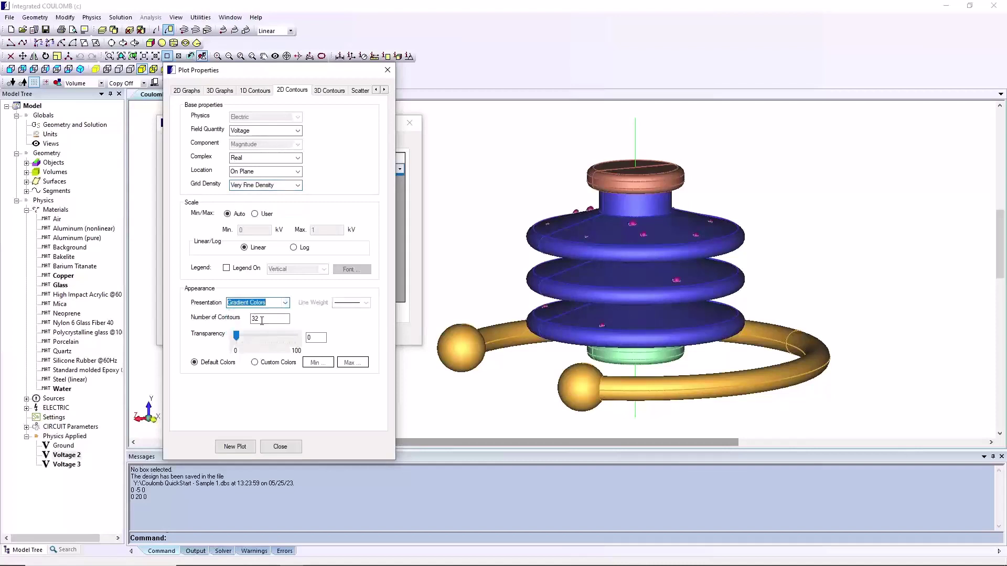
{"action": "left_click", "coordinate": [263, 319]}
{"action": "key", "text": "BackSpace"}
{"action": "key", "text": "BackSpace"}
{"action": "type", "text": "21"}
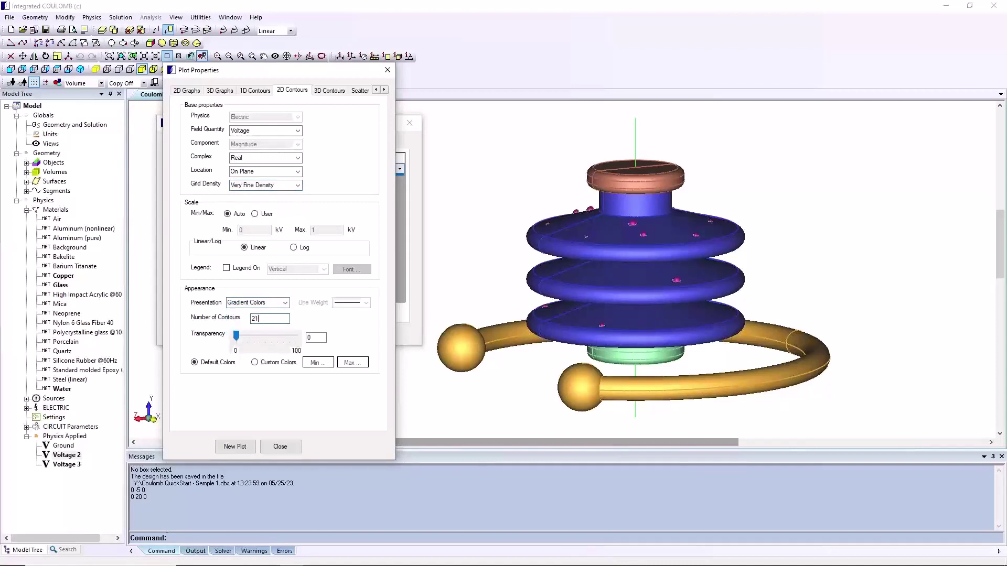
Step: Define the contour plane from 0 -5 -25 through points x 20 z and x y -z
{"action": "left_click", "coordinate": [246, 448]}
{"action": "type", "text": "0 -5 -25"}
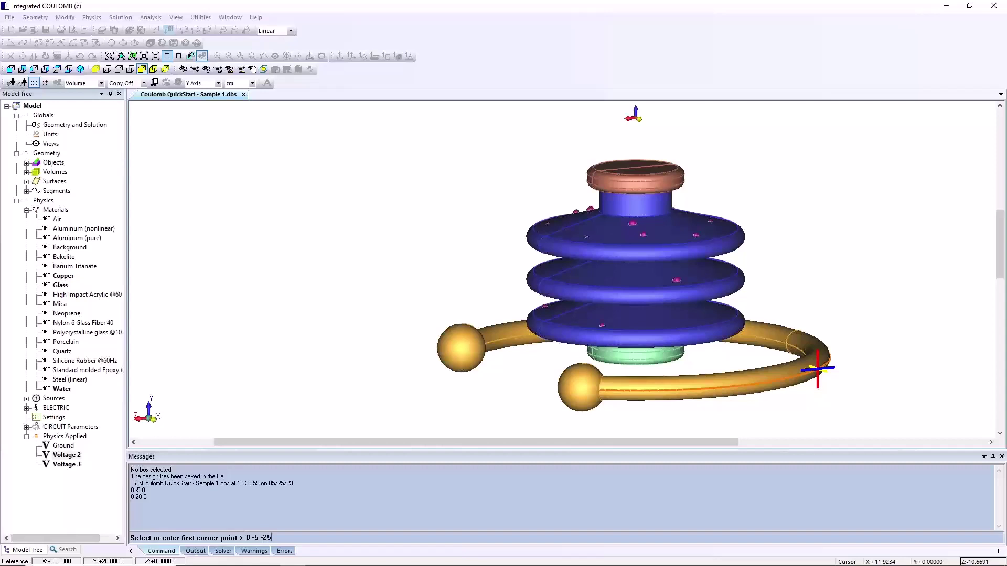
{"action": "key", "text": "Return"}
{"action": "type", "text": "x 20"}
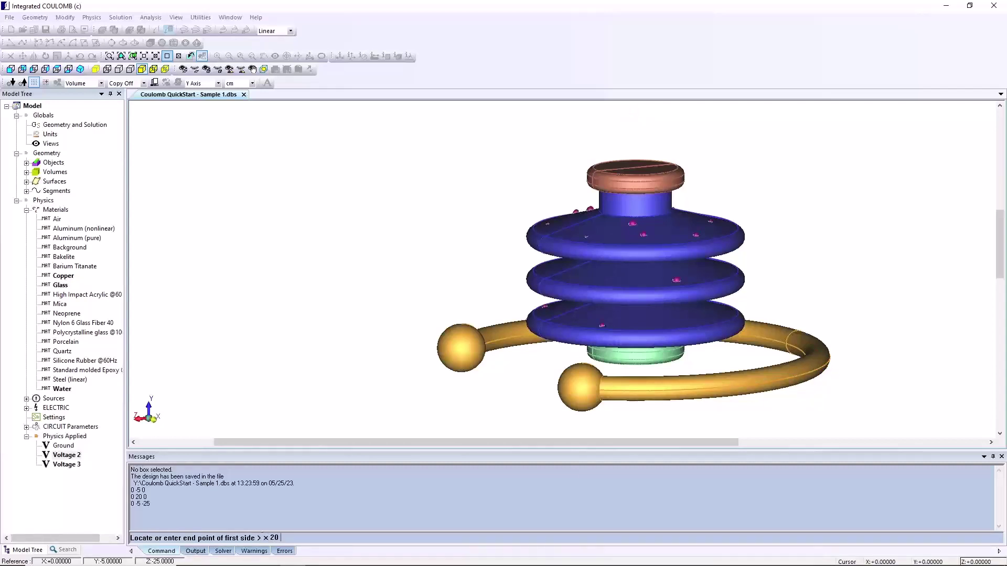
{"action": "type", "text": " z"}
{"action": "key", "text": "Return"}
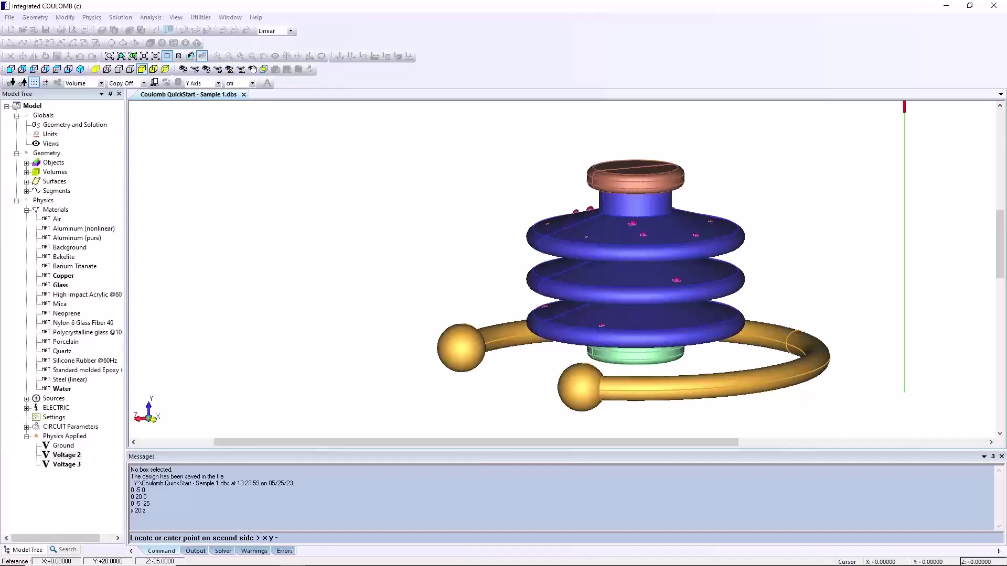
{"action": "type", "text": "x y -z"}
{"action": "key", "text": "Return"}
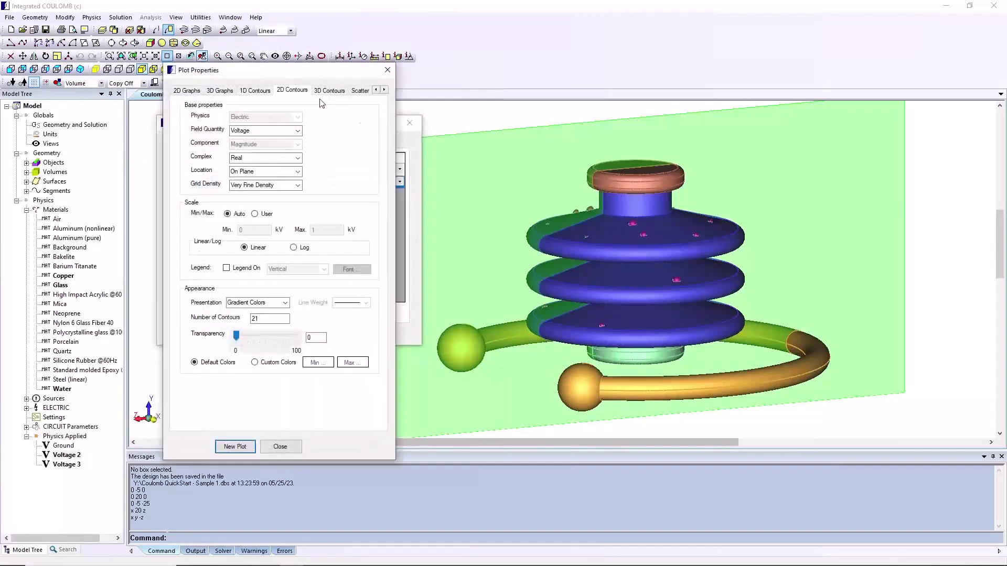
Step: Add a medium-density field-arrow plot located on Object #2 - Rectangle
{"action": "left_click", "coordinate": [385, 91]}
{"action": "left_click", "coordinate": [351, 91]}
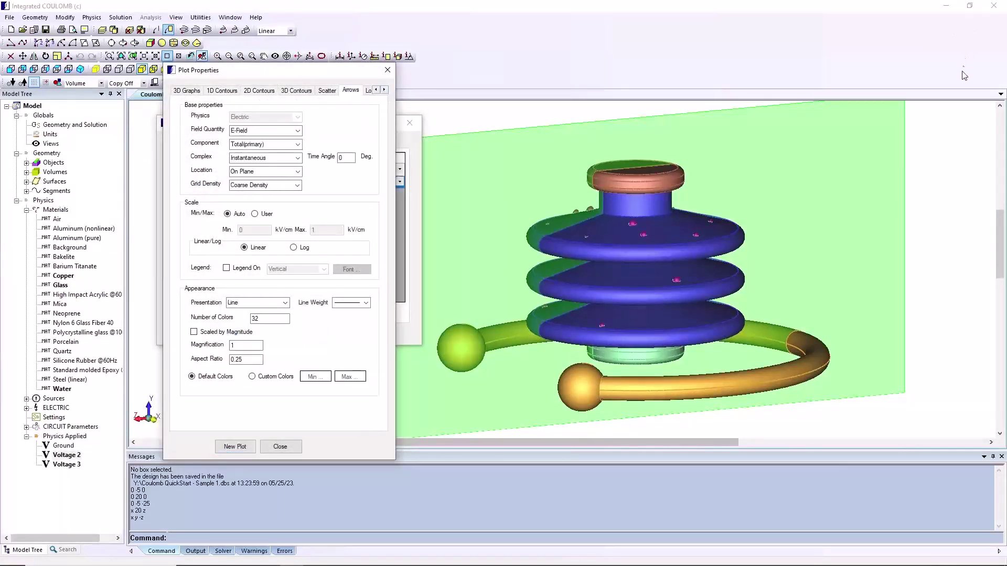
{"action": "left_click", "coordinate": [291, 185]}
{"action": "left_click", "coordinate": [289, 202]}
{"action": "left_click", "coordinate": [294, 171]}
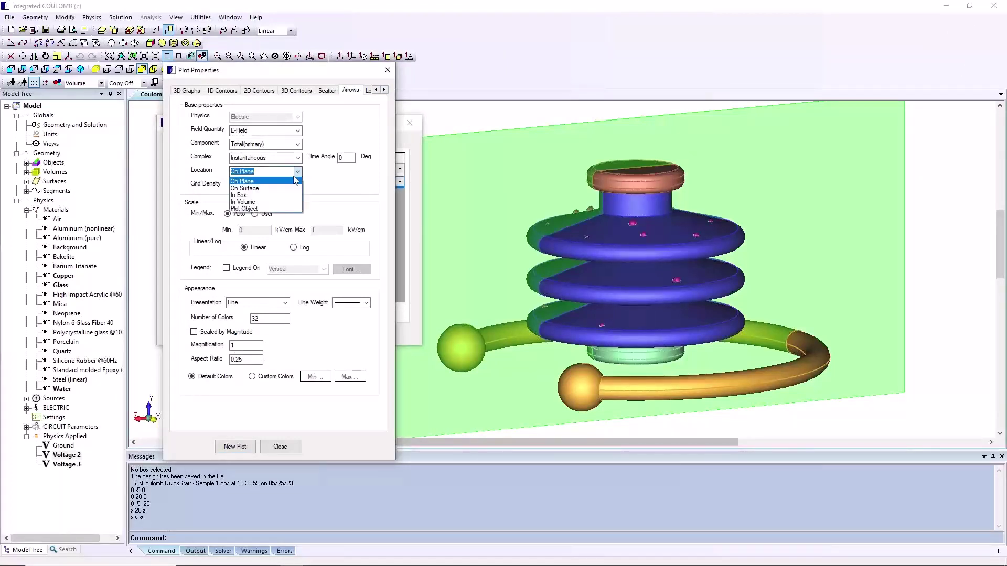
{"action": "left_click", "coordinate": [286, 209]}
{"action": "left_click", "coordinate": [53, 61]}
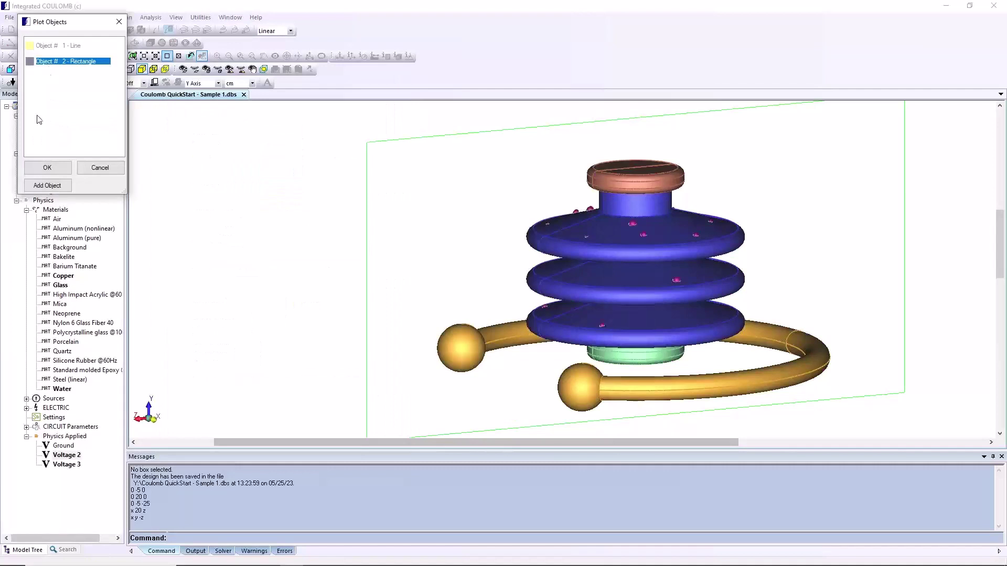
{"action": "left_click", "coordinate": [46, 168]}
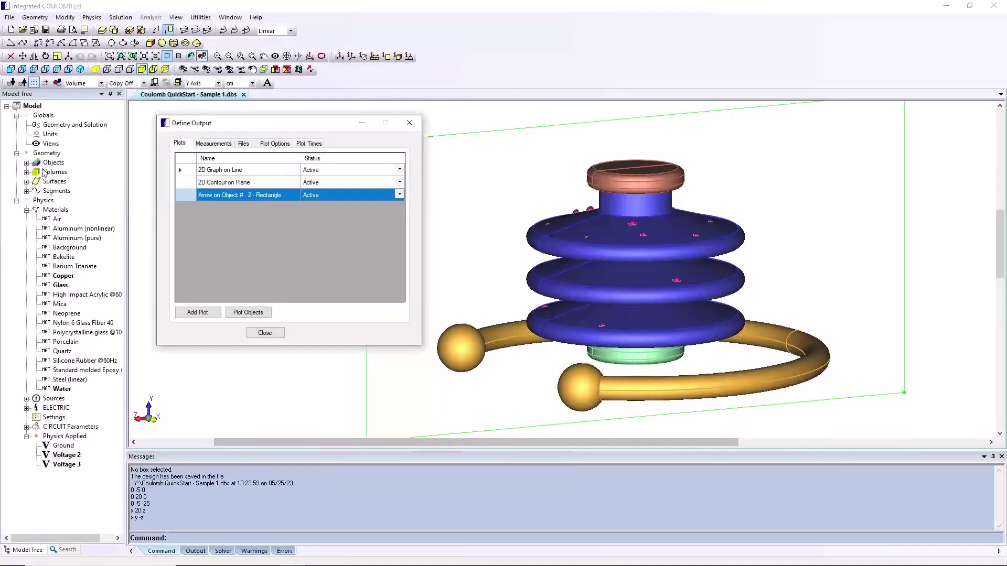
Step: Add an E-Field probe measurement at X 0, Y -1, Z 0
{"action": "left_click", "coordinate": [210, 144]}
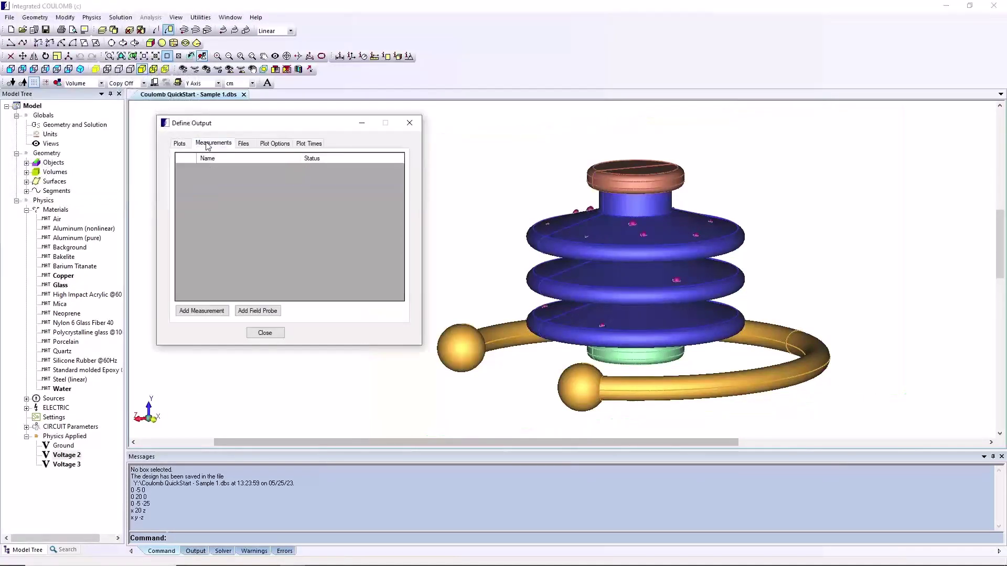
{"action": "left_click", "coordinate": [257, 311]}
{"action": "left_click_drag", "start_coordinate": [909, 395], "coordinate": [234, 106]}
{"action": "left_click", "coordinate": [236, 133]}
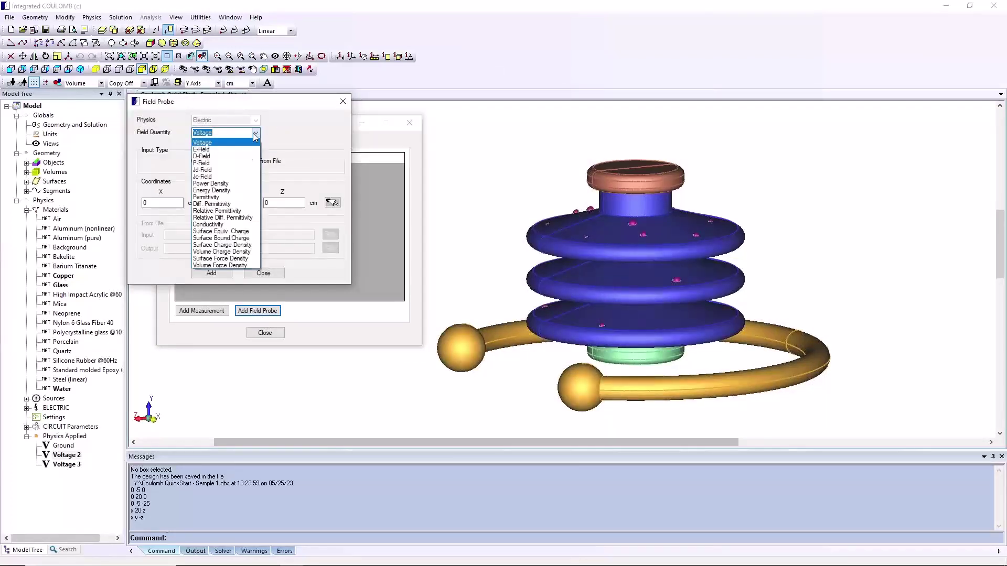
{"action": "left_click", "coordinate": [237, 148]}
{"action": "left_click", "coordinate": [223, 202]}
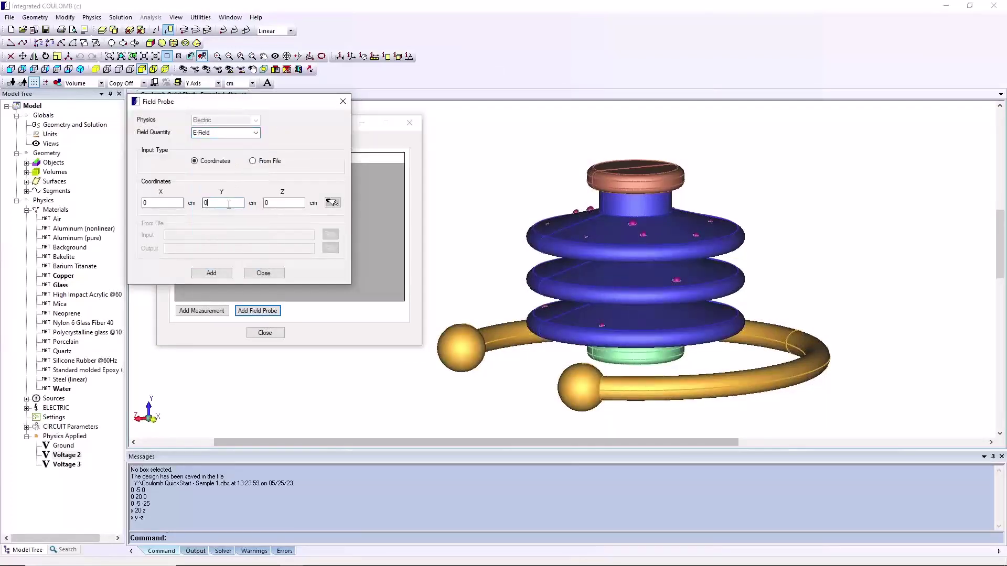
{"action": "key", "text": "BackSpace"}
{"action": "type", "text": "-1"}
{"action": "left_click", "coordinate": [211, 273]}
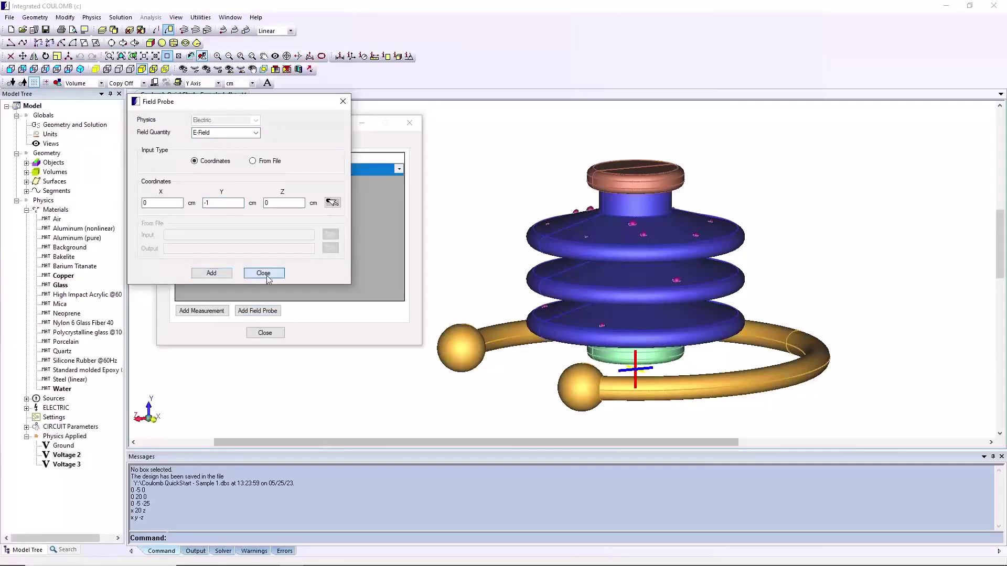
{"action": "left_click", "coordinate": [264, 272]}
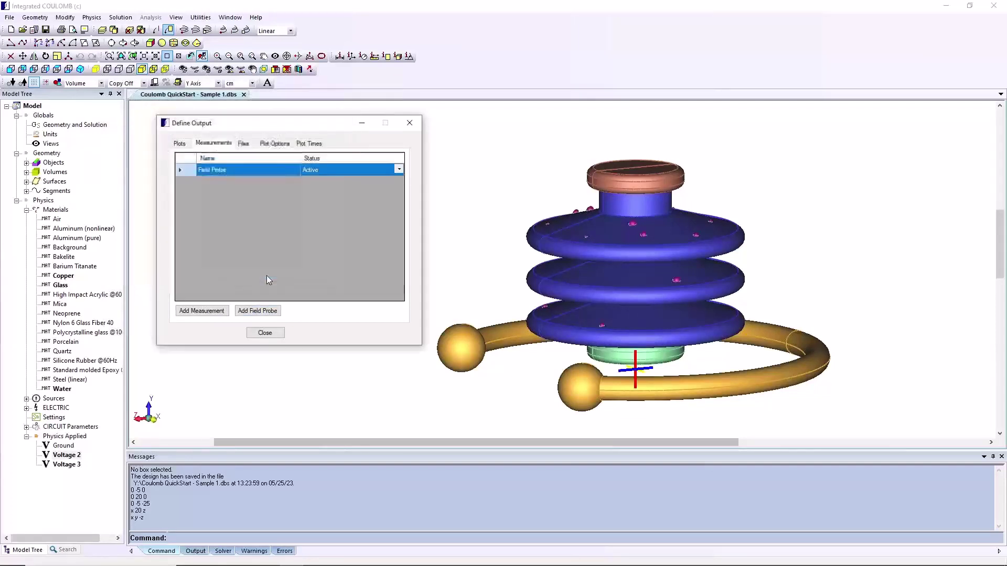
Step: Review the defined plots and measurements, then close Define Output
{"action": "left_click", "coordinate": [179, 143]}
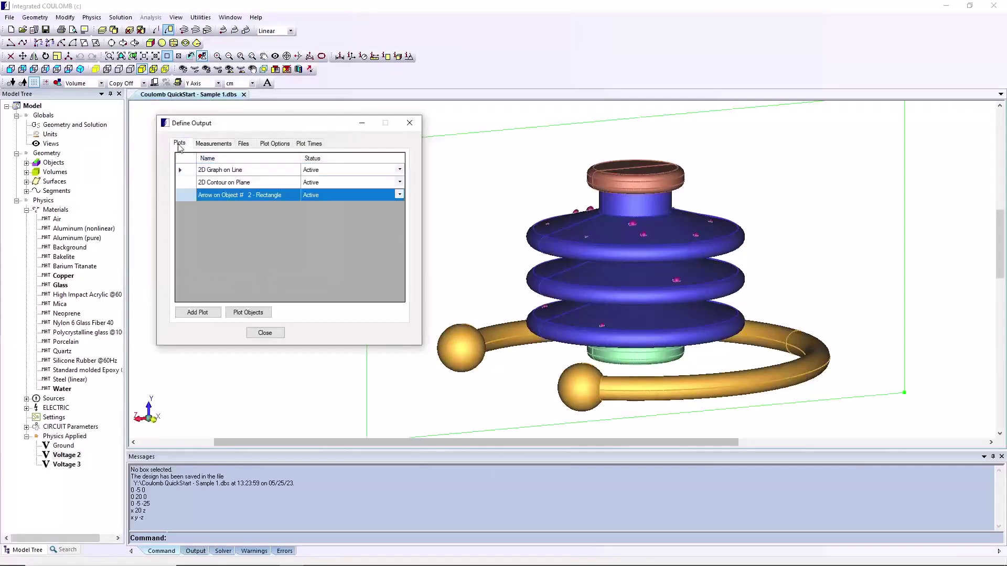
{"action": "left_click", "coordinate": [220, 149]}
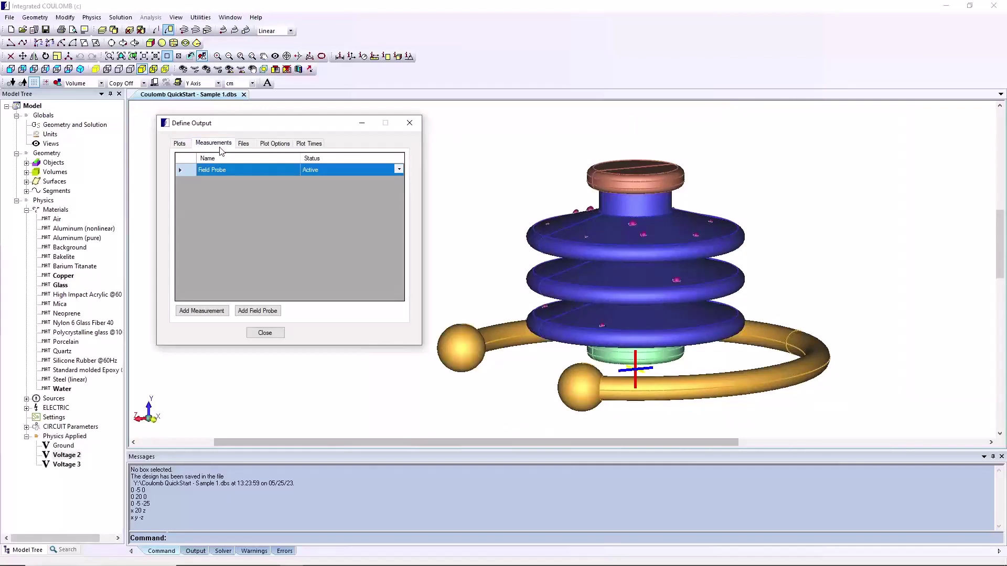
{"action": "left_click", "coordinate": [266, 333]}
Step: Run the solver and display the solved contour and arrow plots
{"action": "left_click", "coordinate": [121, 17]}
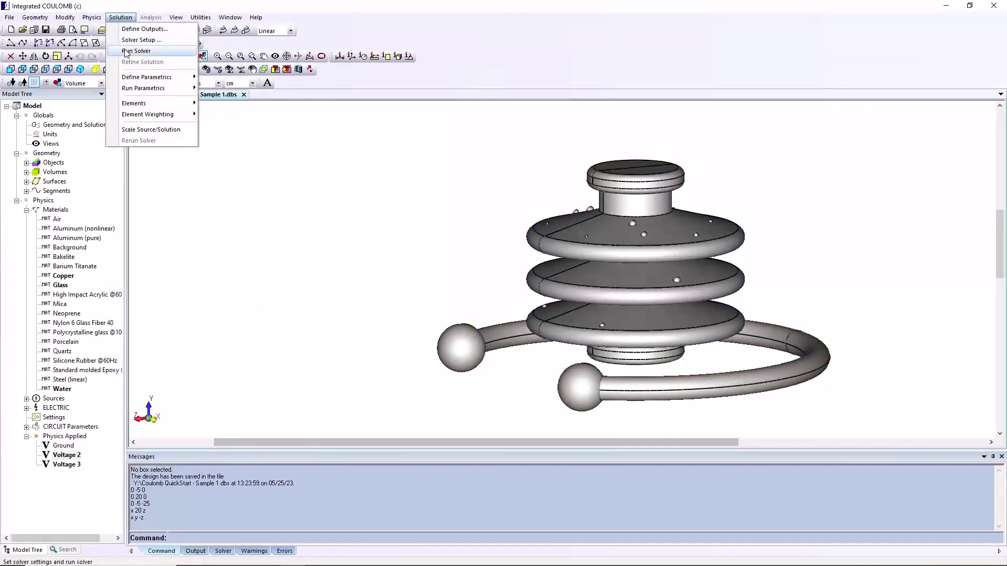
{"action": "left_click", "coordinate": [127, 53]}
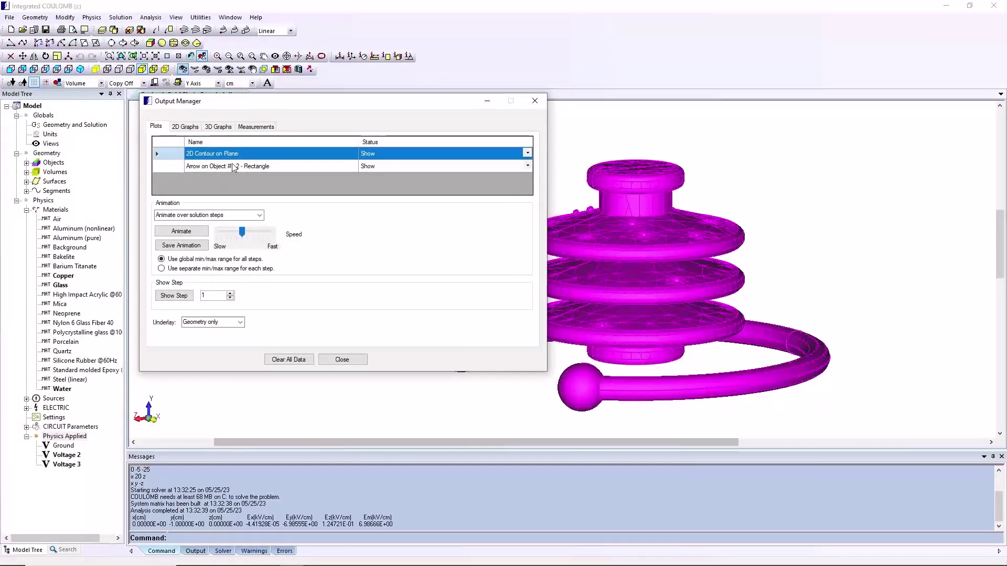
{"action": "left_click", "coordinate": [173, 295]}
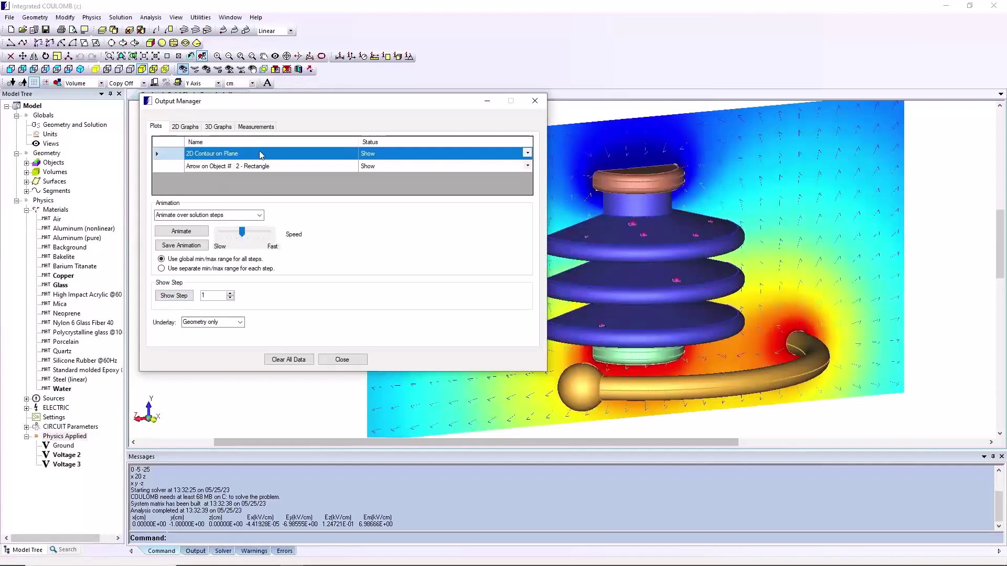
Step: Inspect the voltage contour plot's properties in the Output Manager
{"action": "right_click", "coordinate": [261, 155]}
{"action": "left_click", "coordinate": [287, 158]}
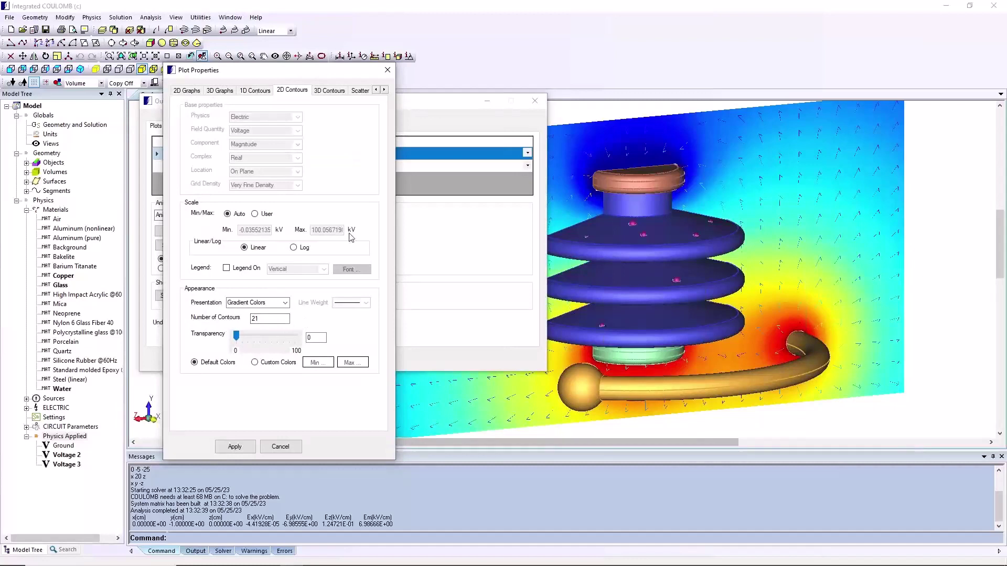
{"action": "left_click", "coordinate": [387, 70]}
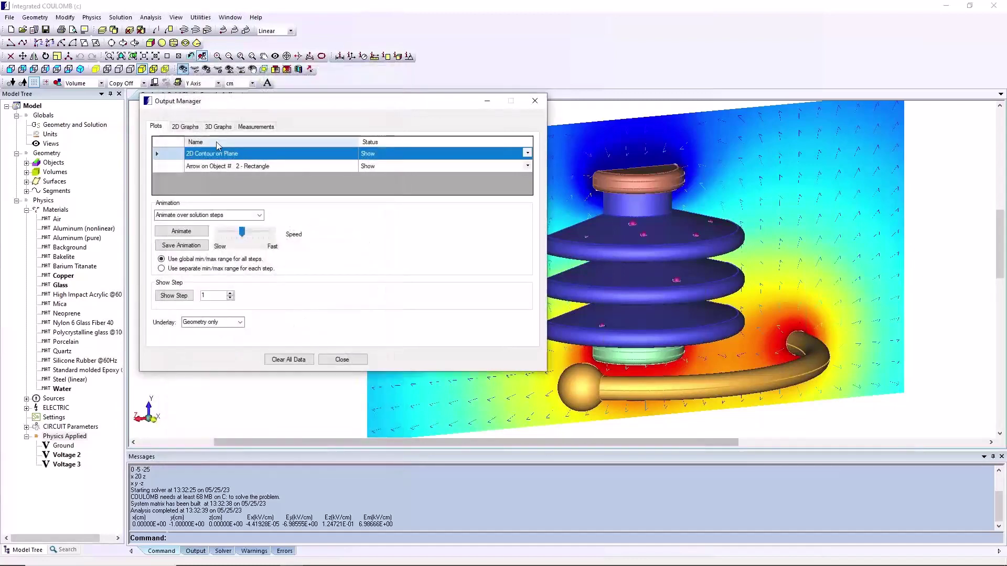
{"action": "left_click", "coordinate": [185, 127]}
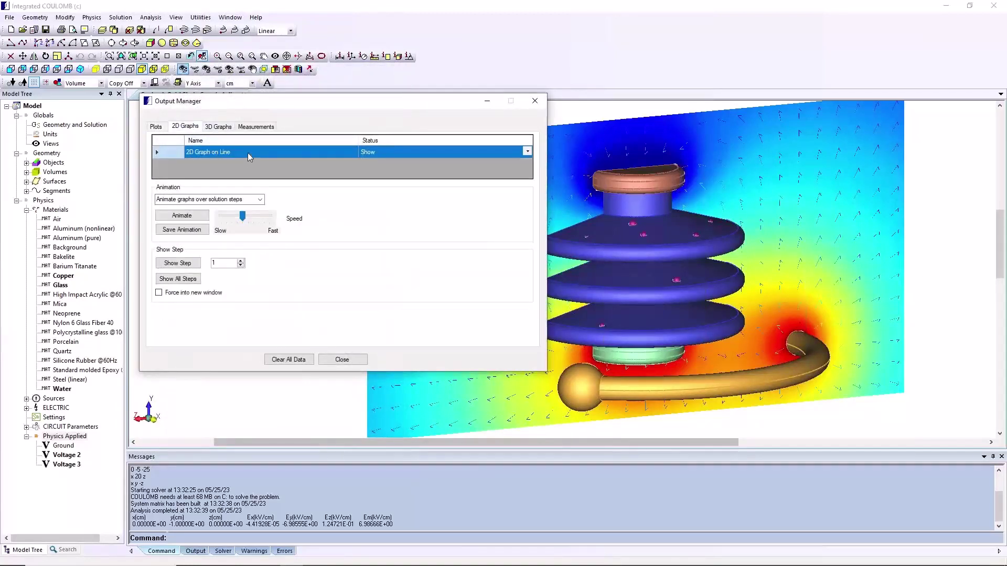
Step: Display the E-field line graph, peaking at 1.05E+01 kV/cm, and close the Output Manager
{"action": "left_click", "coordinate": [177, 264]}
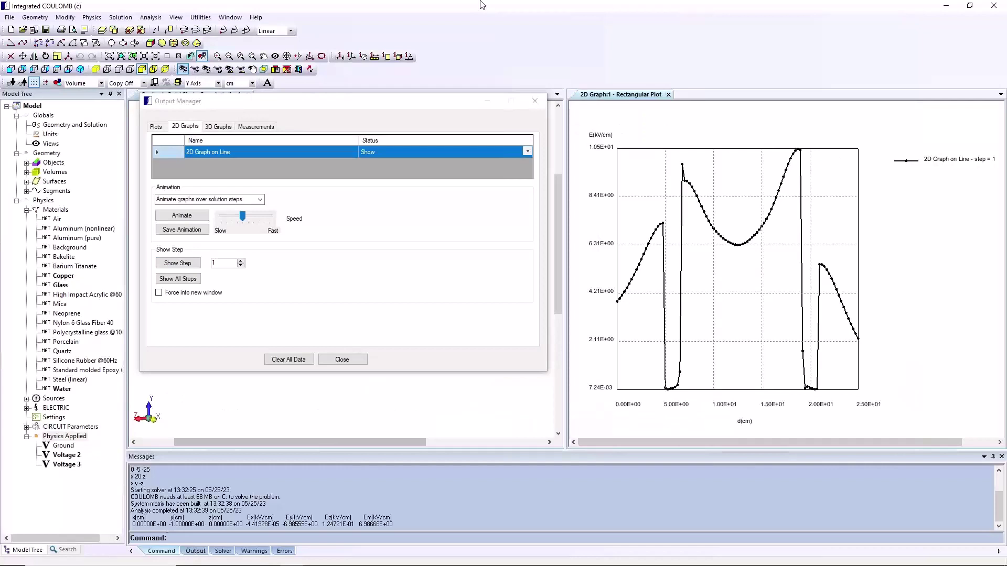
{"action": "left_click", "coordinate": [540, 107]}
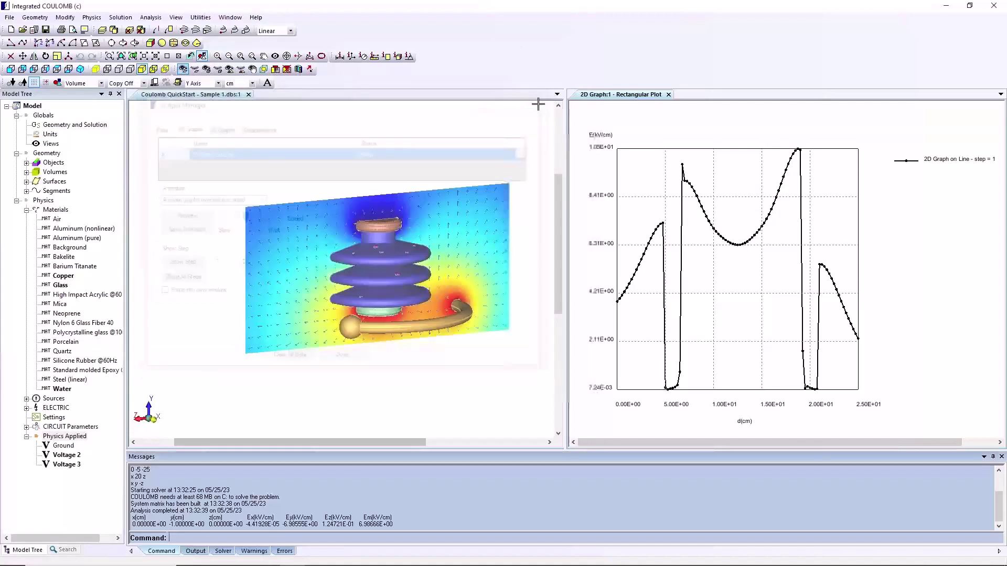
{"action": "left_click", "coordinate": [120, 17]}
{"action": "mouse_move", "coordinate": [135, 110]}
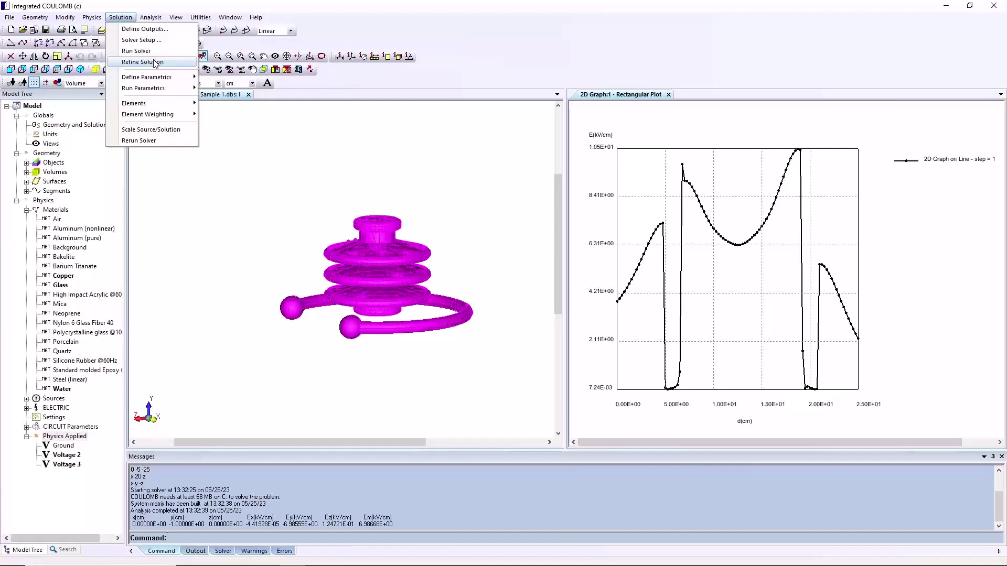
Step: Refine the solution and add the step 2 E-field curve, peaking near 1.07E+01 kV/cm
{"action": "left_click", "coordinate": [154, 62]}
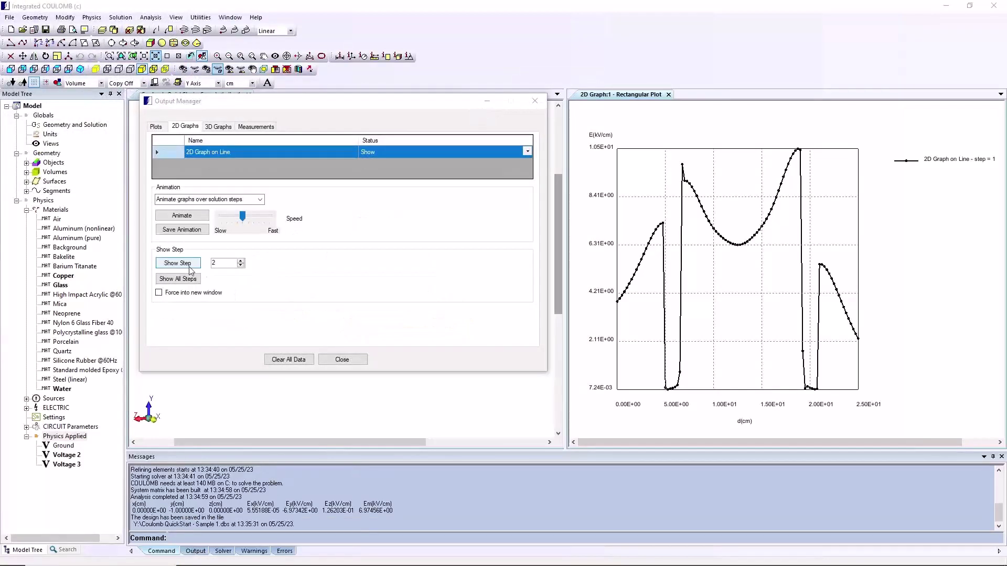
{"action": "left_click", "coordinate": [190, 269]}
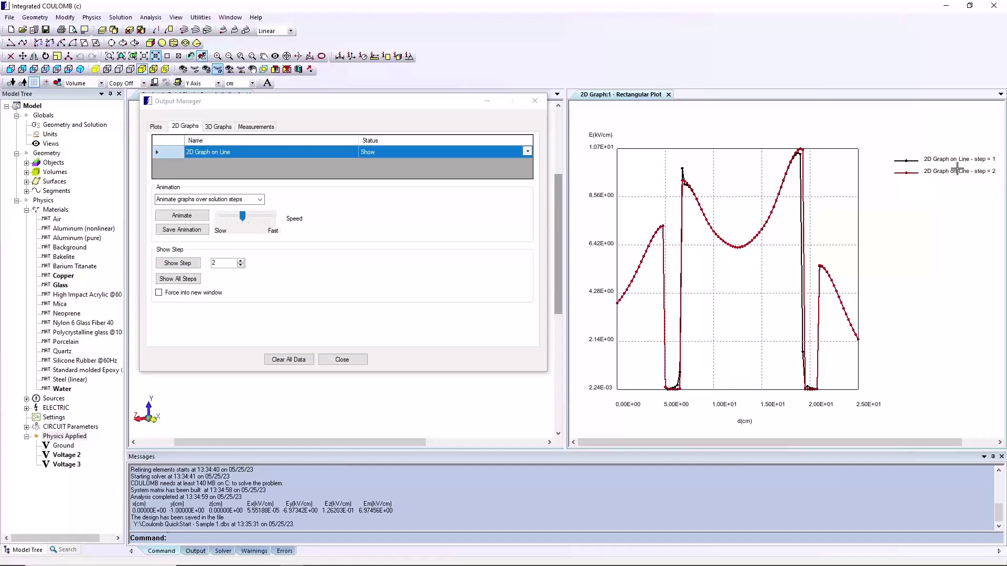
Step: Delete the step 1 curve and trace E-field values along the step 2 curve
{"action": "left_click", "coordinate": [908, 161]}
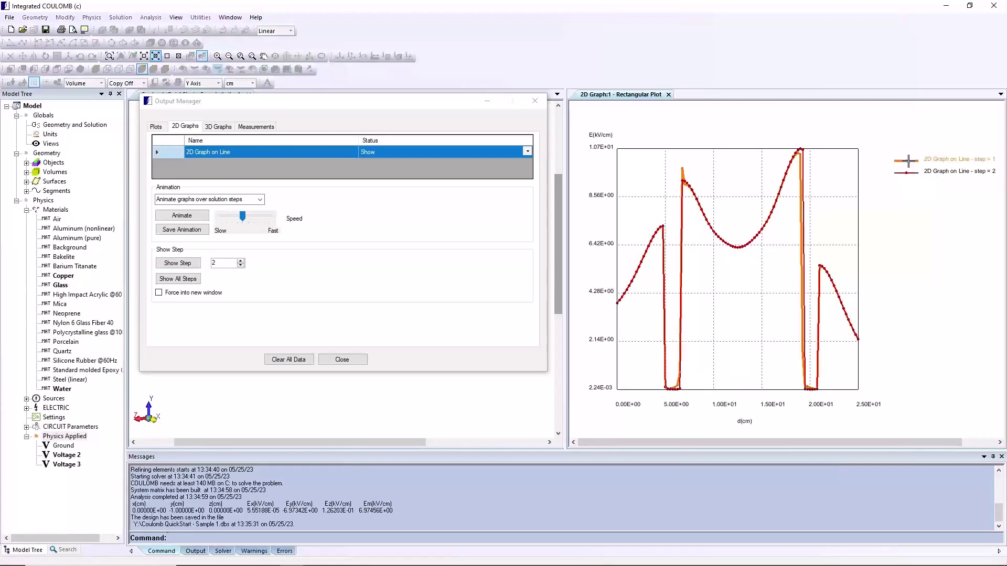
{"action": "right_click", "coordinate": [909, 161]}
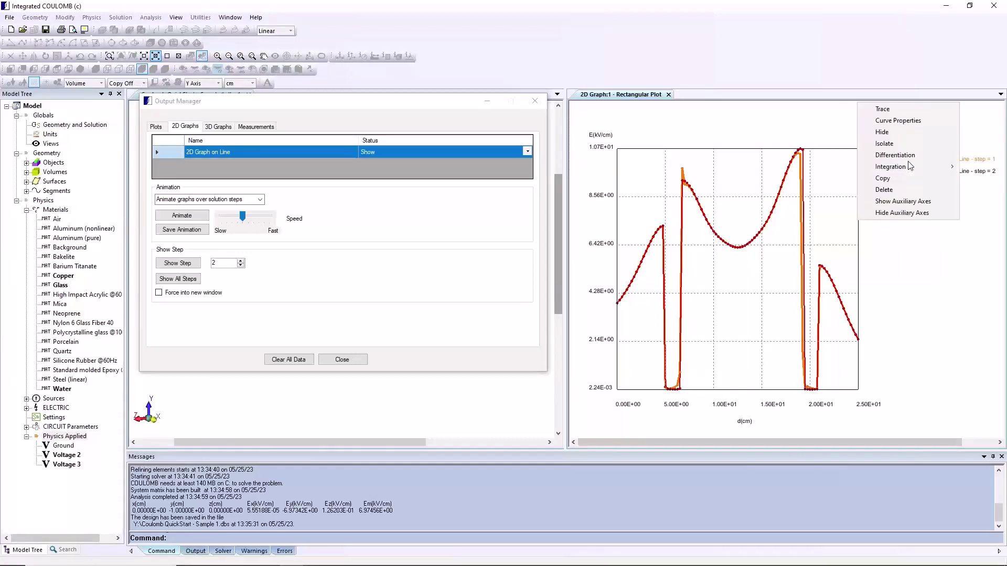
{"action": "left_click", "coordinate": [888, 191]}
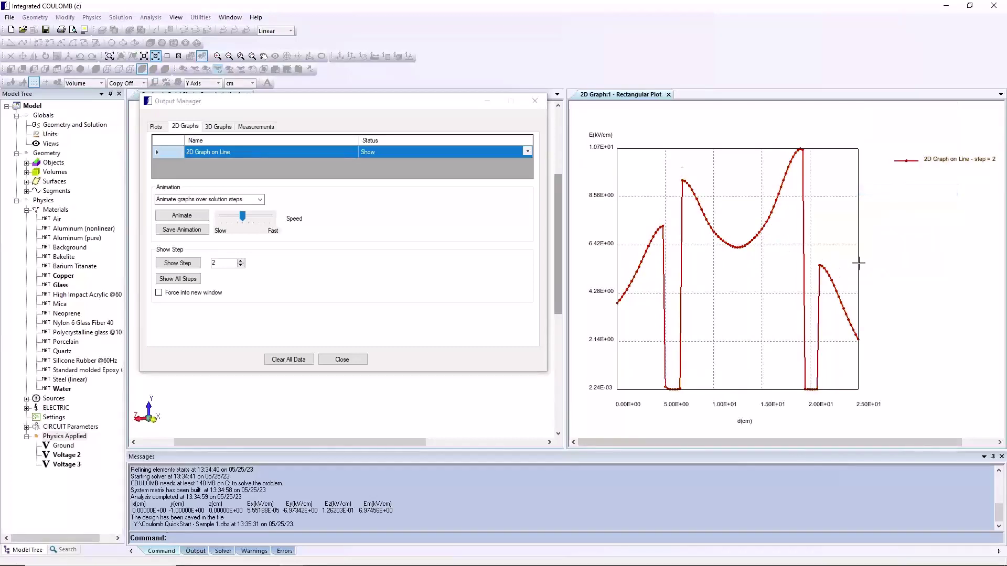
{"action": "left_click", "coordinate": [617, 297]}
{"action": "mouse_move", "coordinate": [616, 294]}
{"action": "left_mouse_down"}
{"action": "mouse_move", "coordinate": [662, 229]}
{"action": "mouse_move", "coordinate": [845, 315]}
{"action": "mouse_move", "coordinate": [856, 337]}
{"action": "mouse_move", "coordinate": [842, 303]}
{"action": "left_mouse_up"}
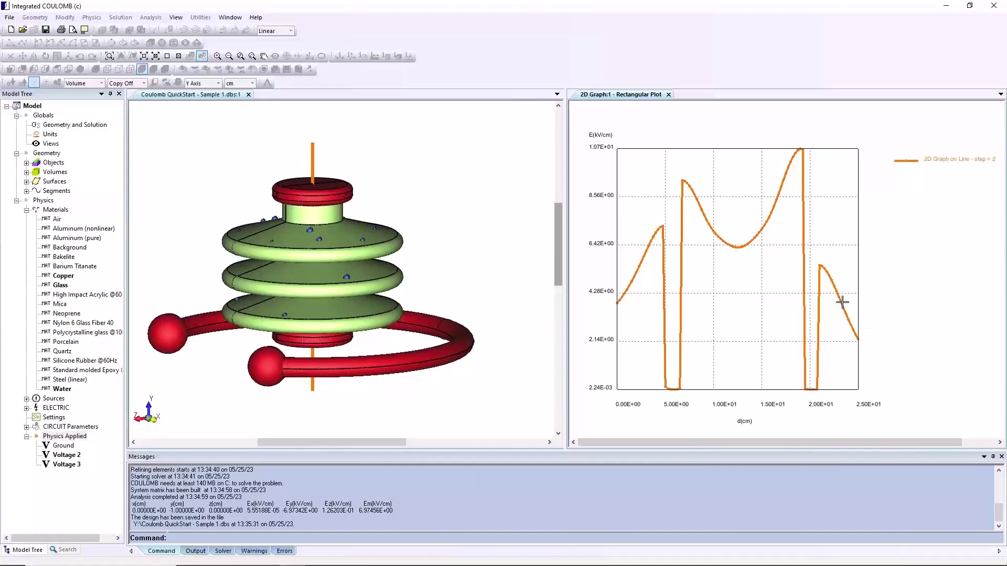